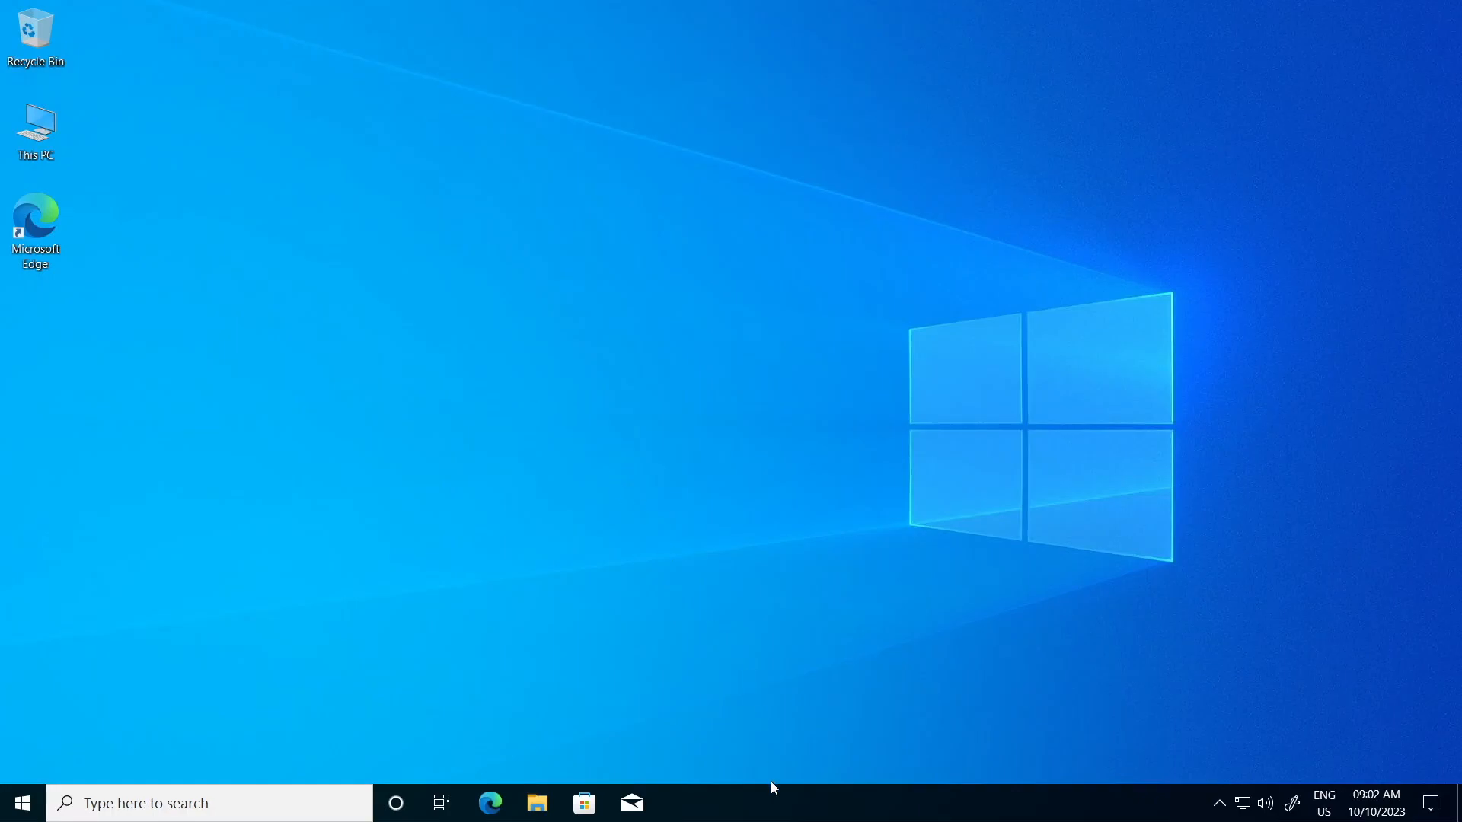
Open the taskbar settings from the desktop and look over the available options.
right_click(781, 806)
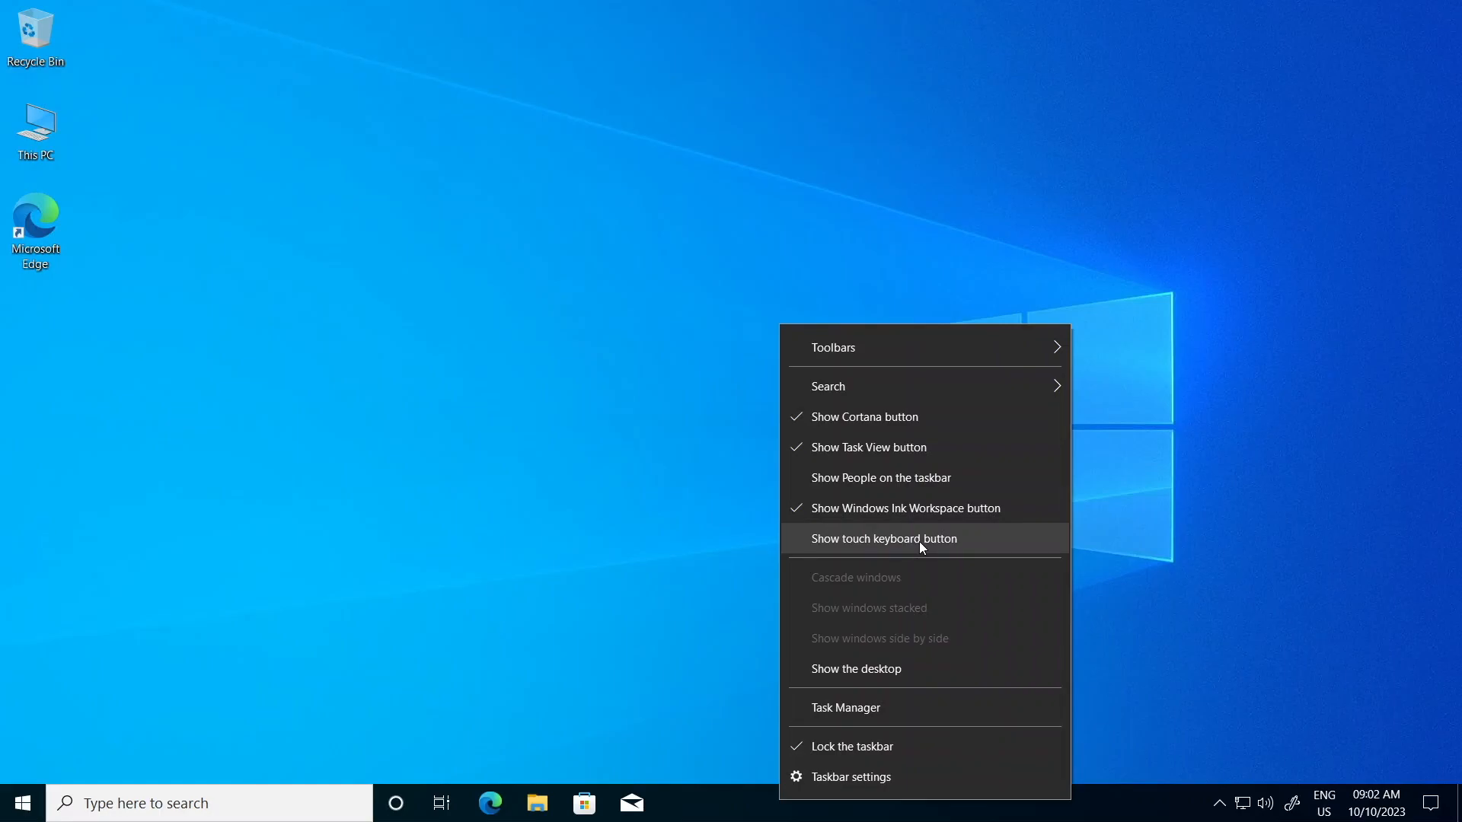
click(911, 780)
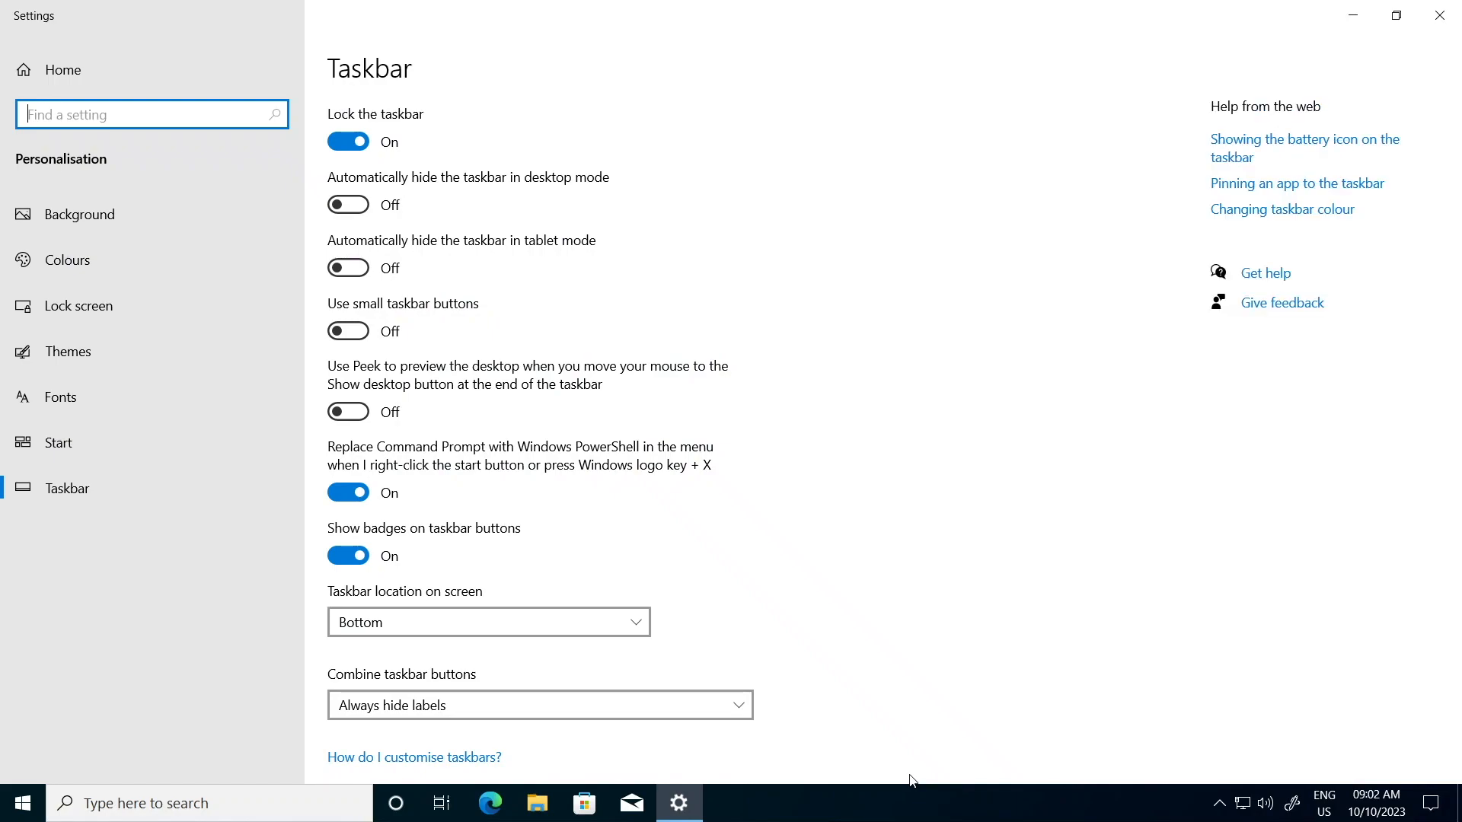
scroll(861, 649, down, 5)
scroll(860, 650, down, 5)
scroll(861, 649, up, 10)
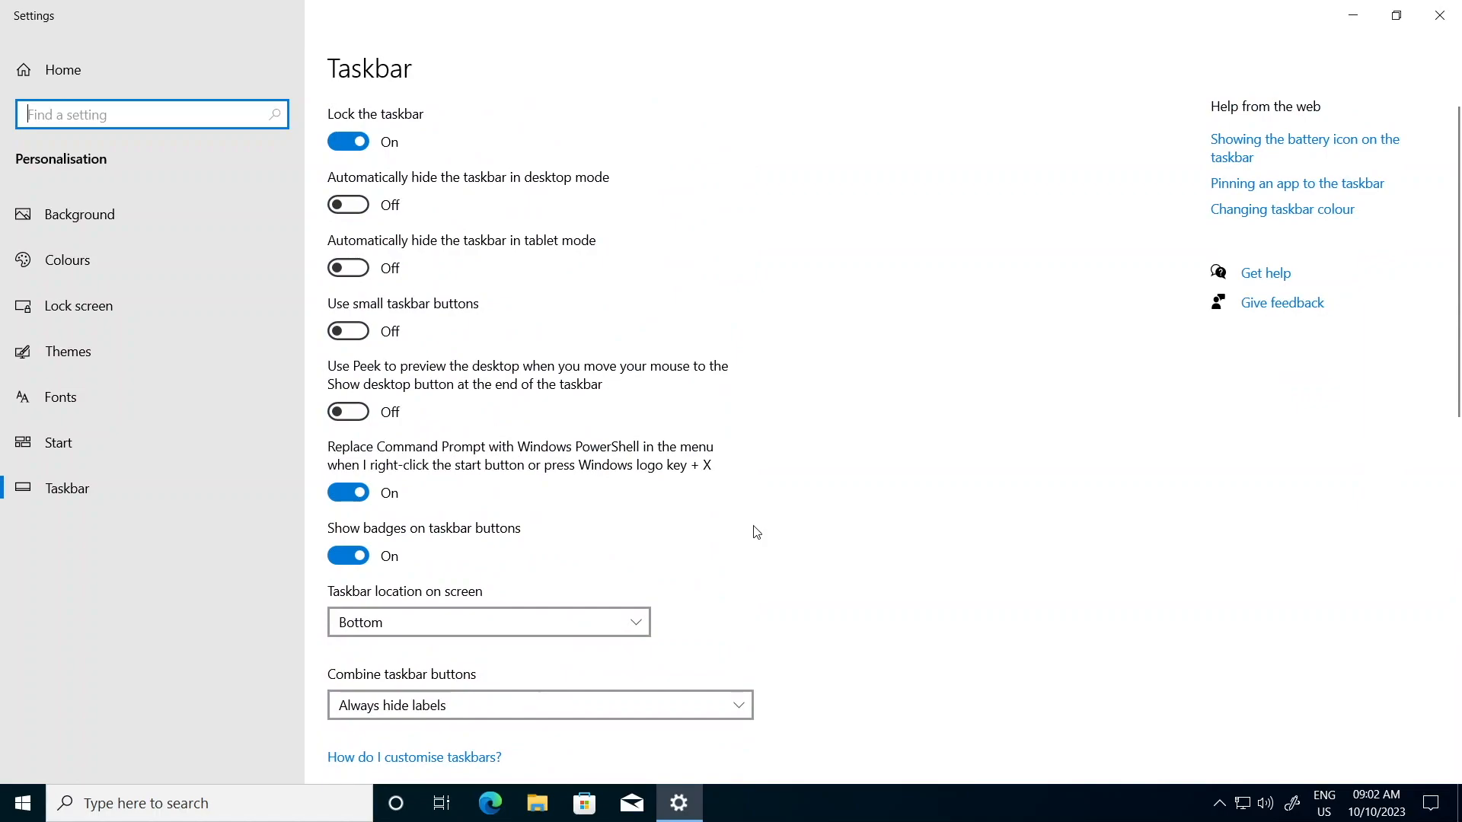
Unlock the taskbar, try to move it, and lock it again.
click(343, 149)
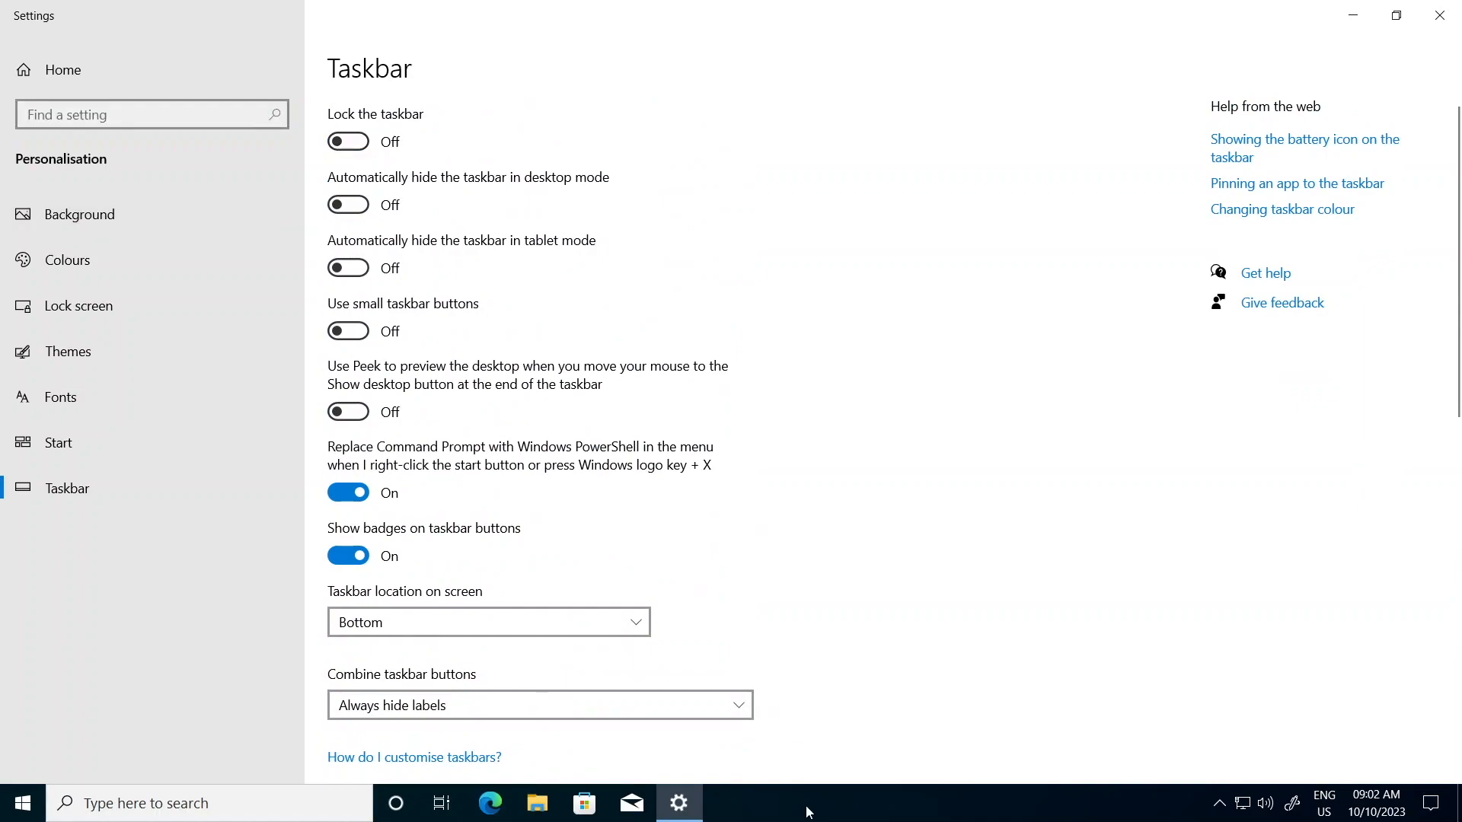
drag(791, 420, 945, 782)
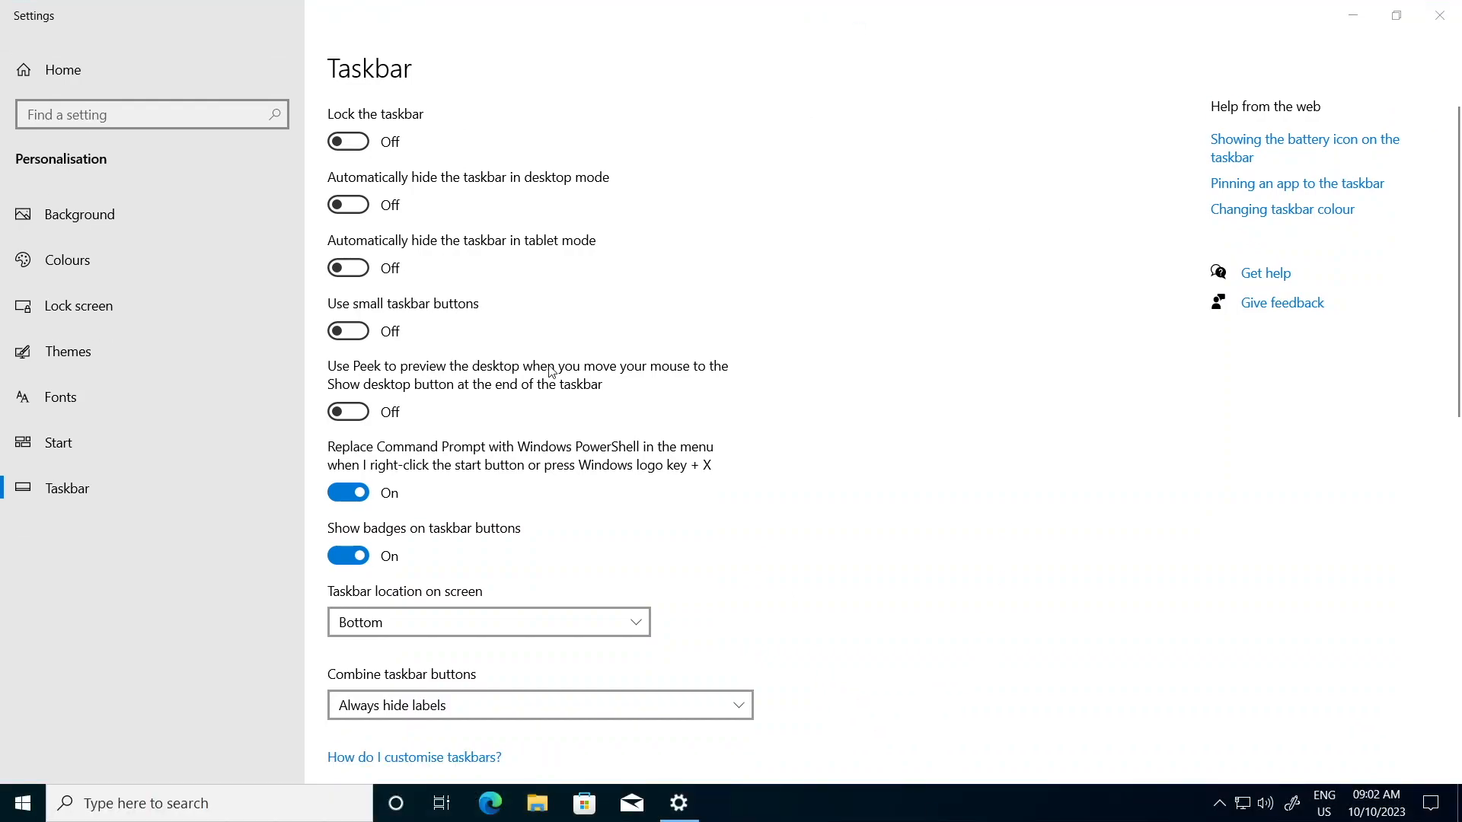
click(347, 143)
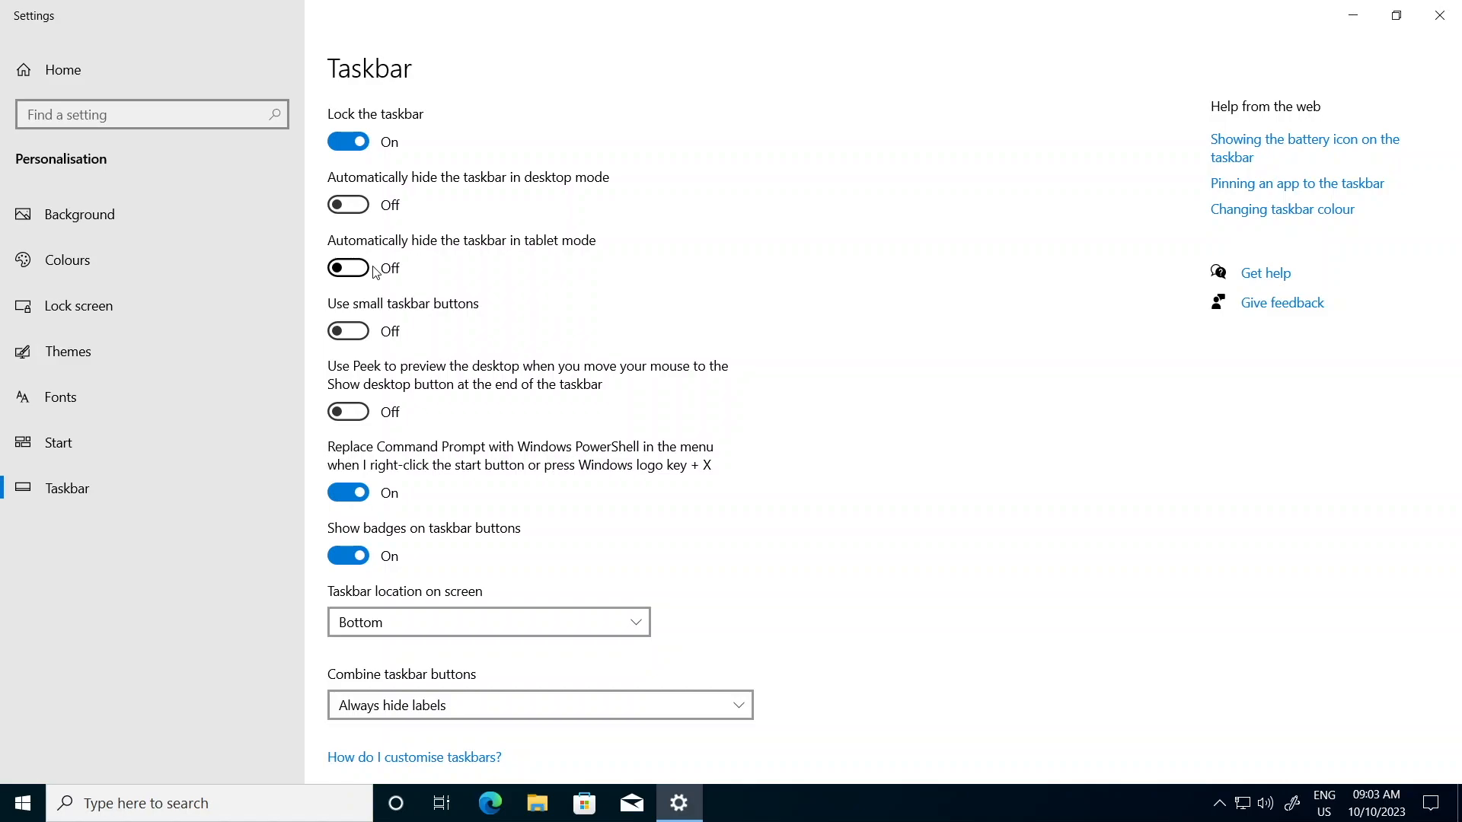
Try out small taskbar buttons and the Peek desktop preview, switching each option on and back off.
click(349, 332)
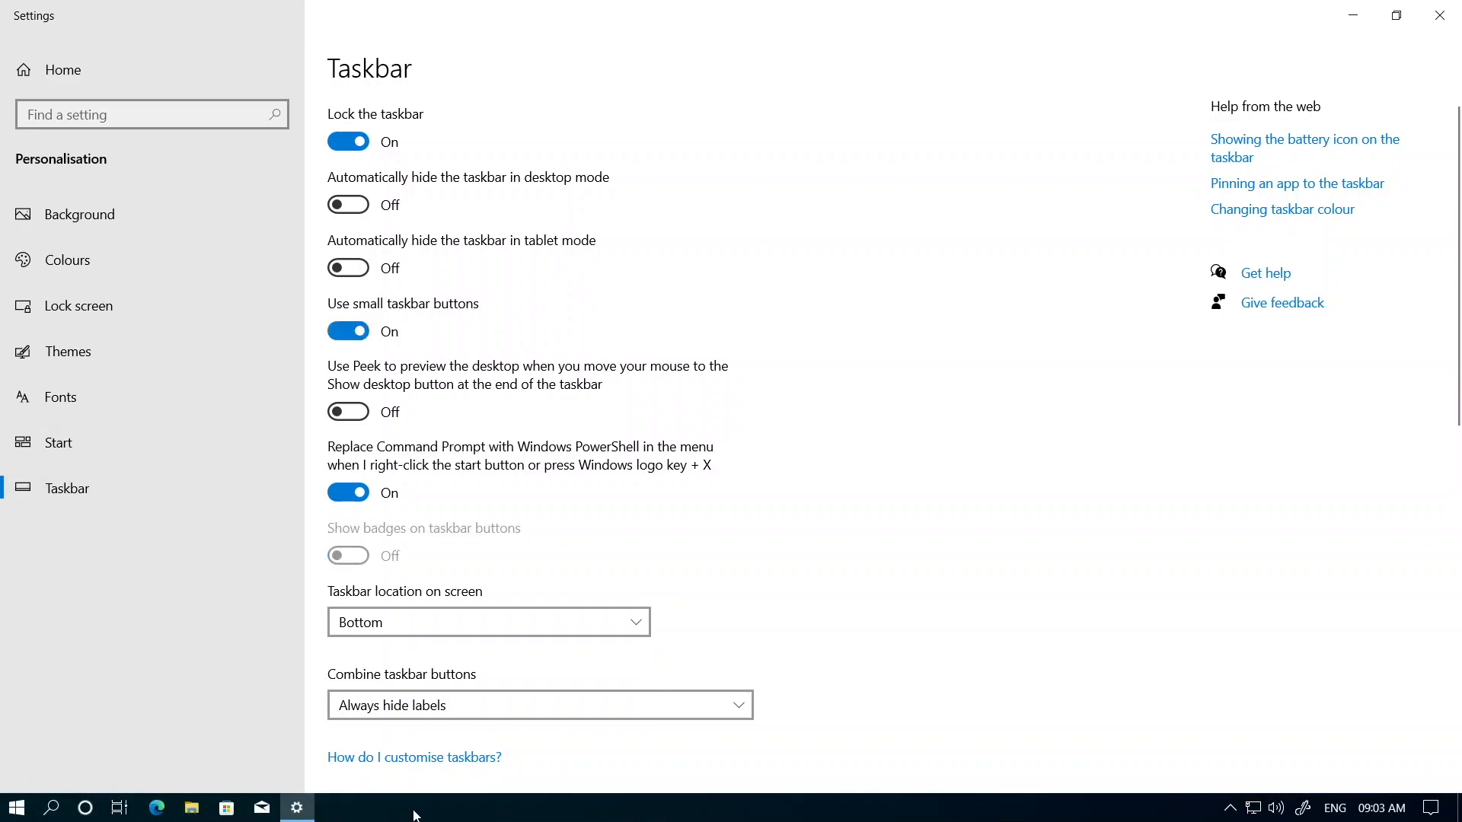
click(337, 332)
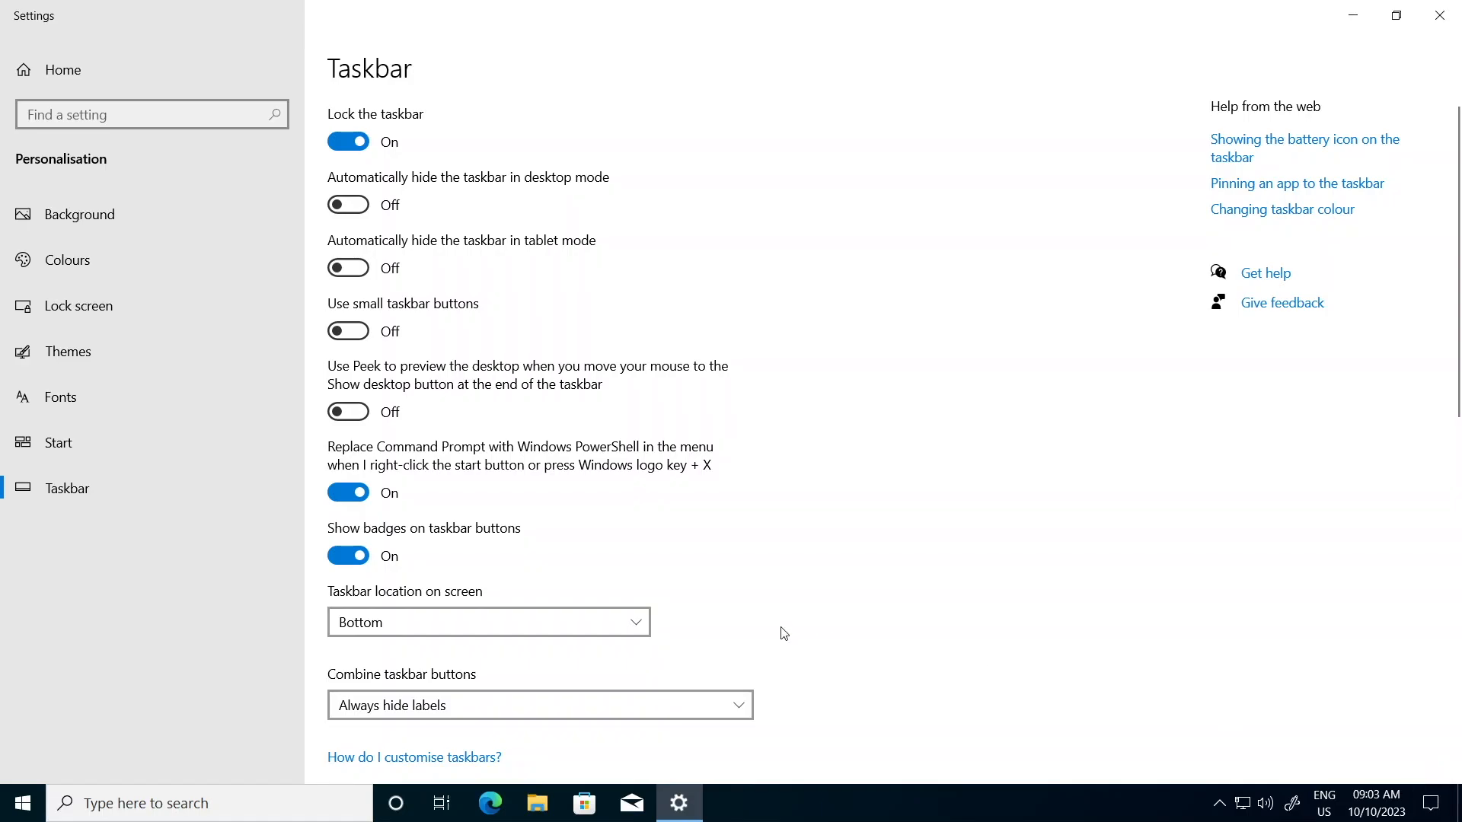
click(360, 411)
mouse_move(1457, 805)
click(364, 416)
mouse_move(1458, 805)
Try the taskbar location at Right, Top and Left, and return it to Bottom.
scroll(542, 664, down, 3)
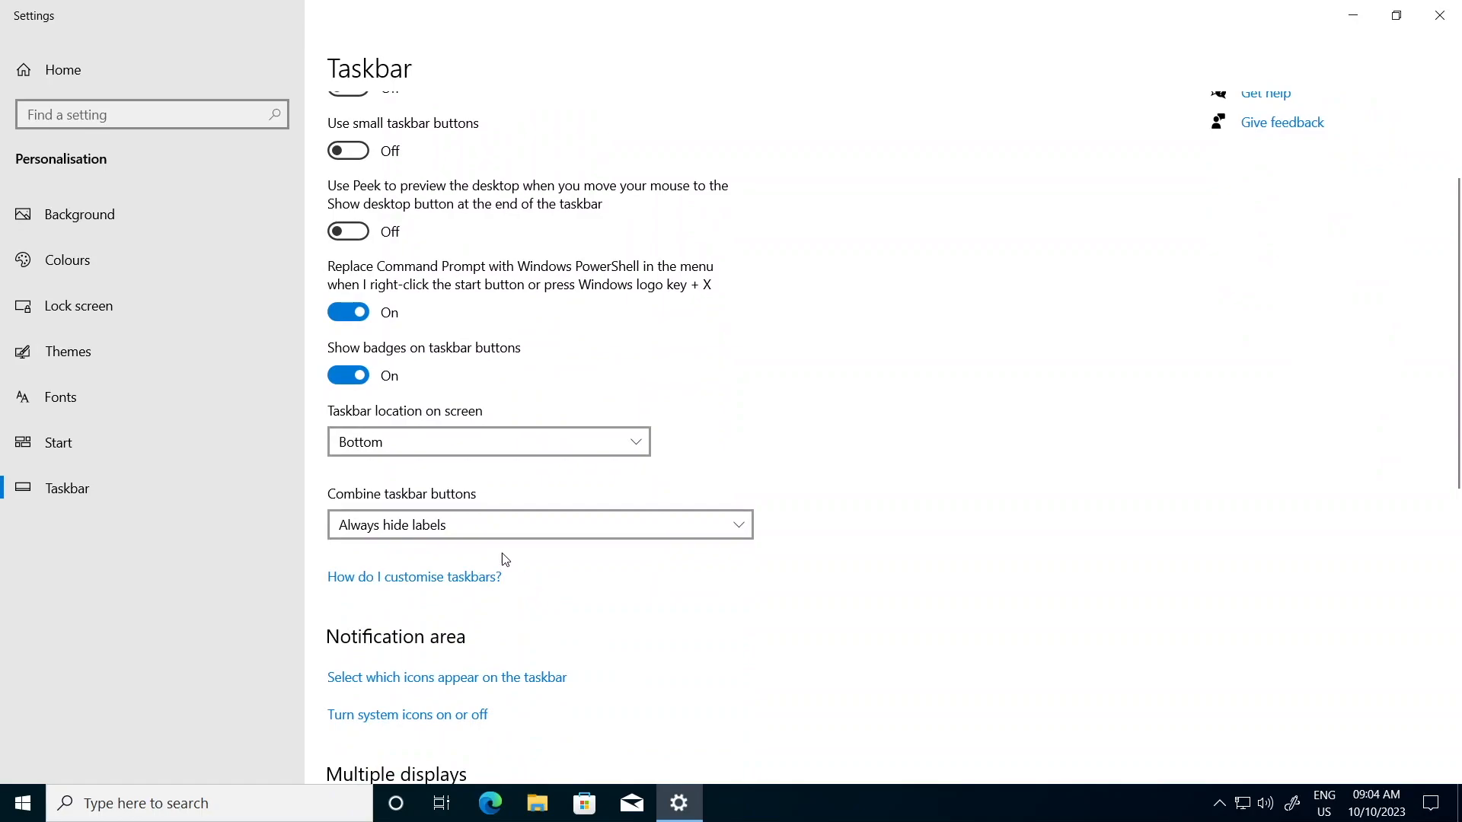
click(387, 449)
click(385, 409)
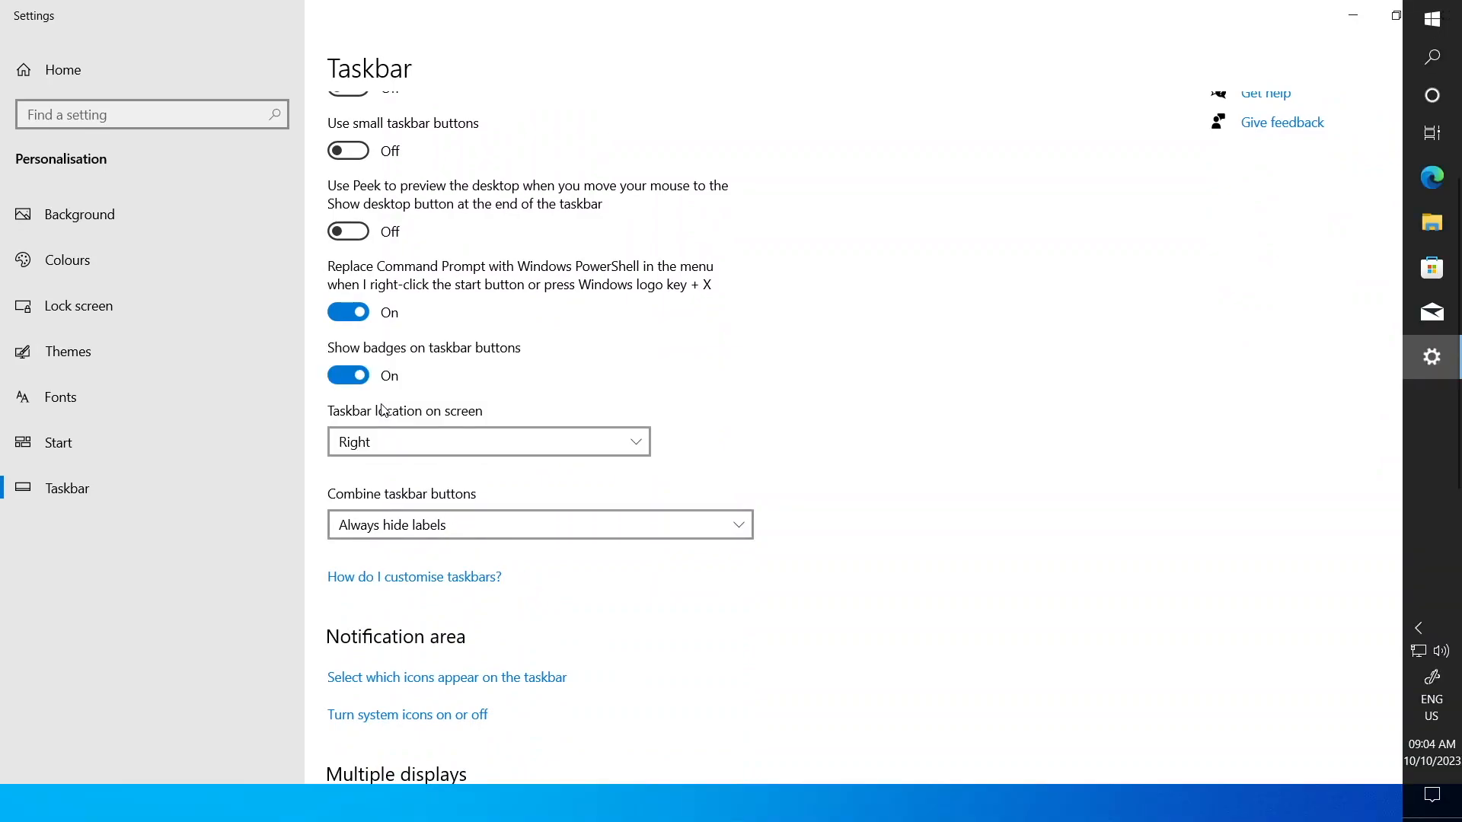
click(402, 447)
click(389, 414)
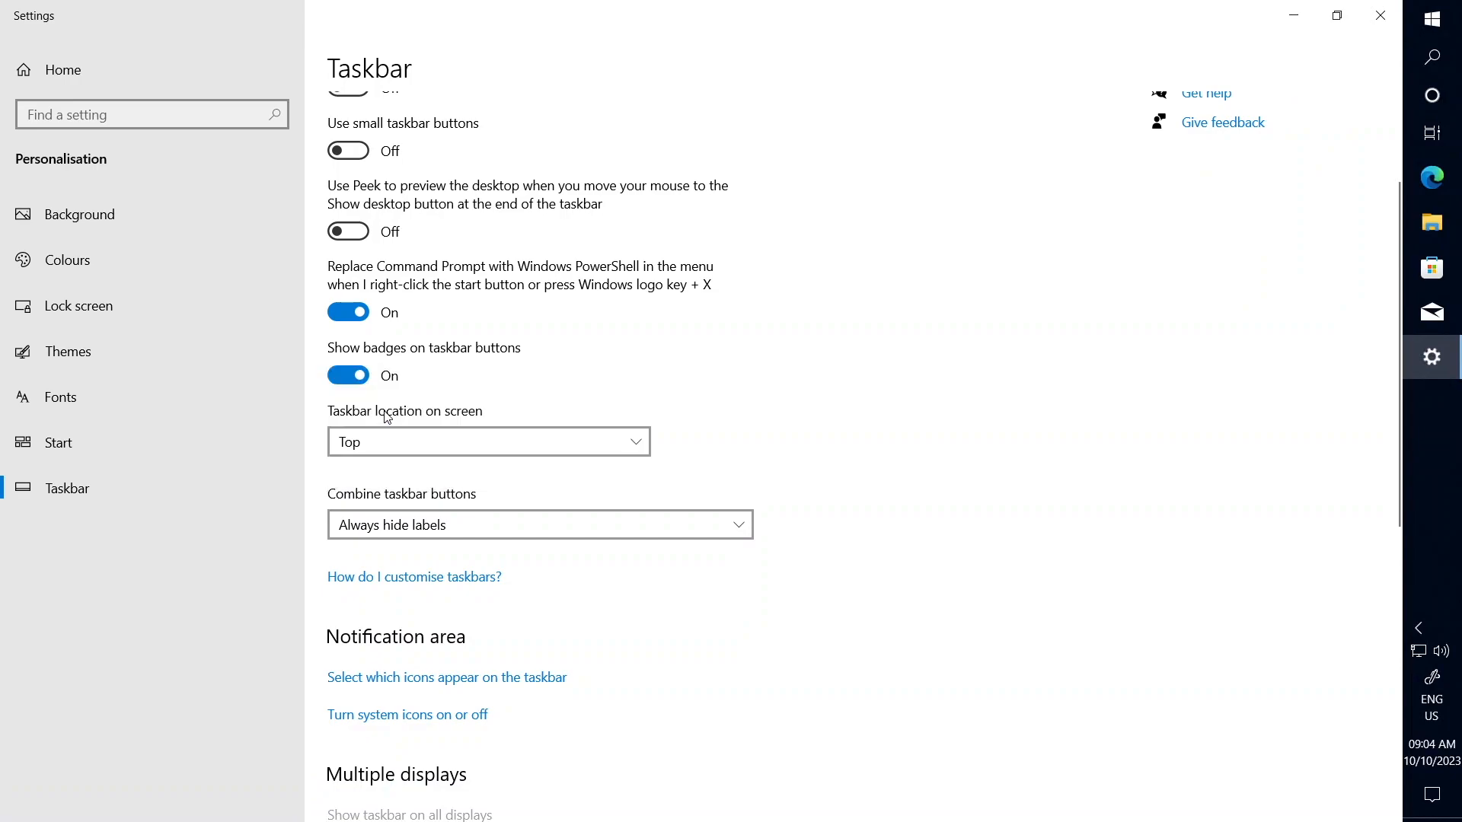
click(408, 478)
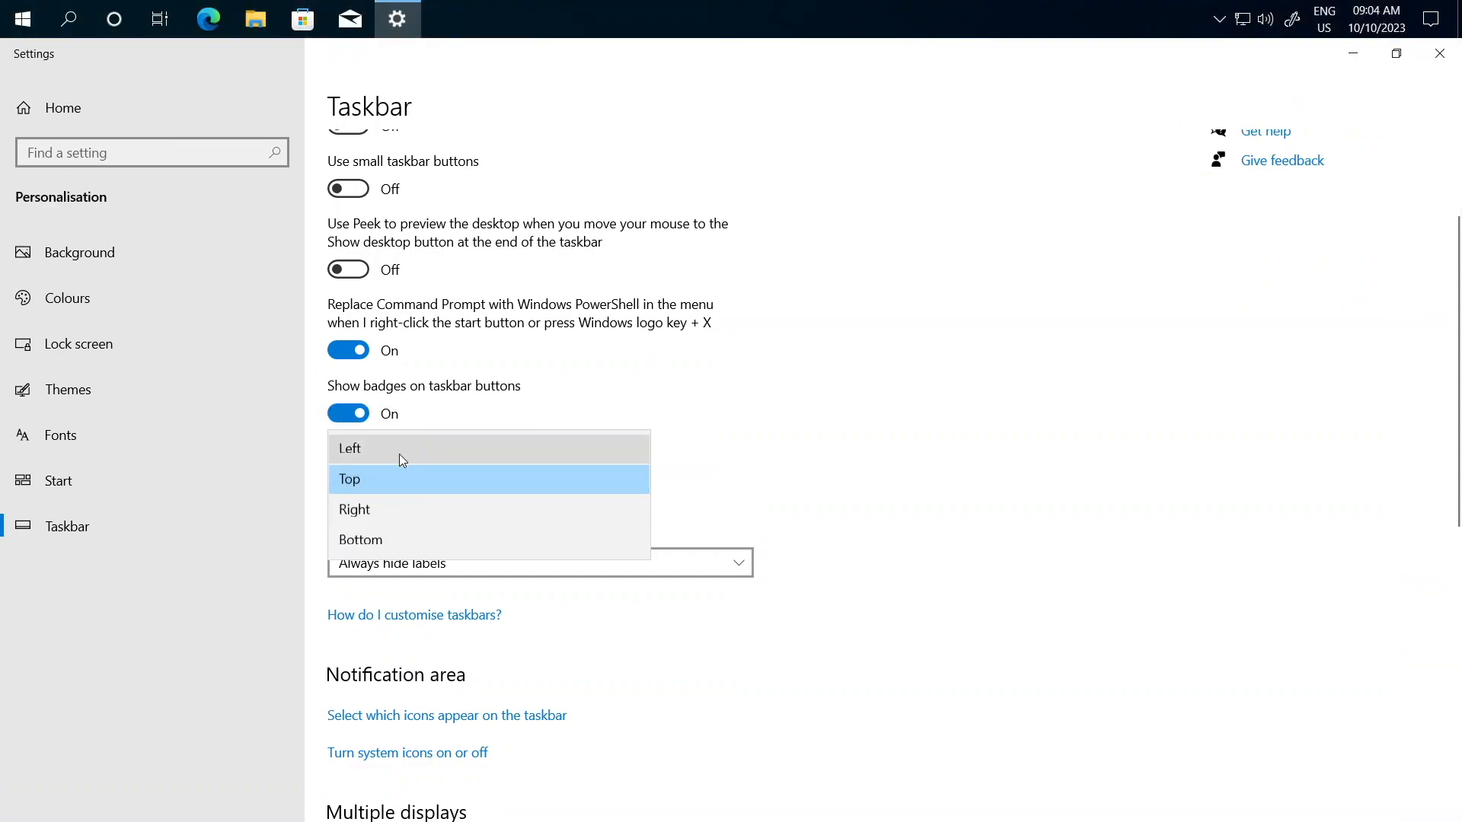
click(392, 449)
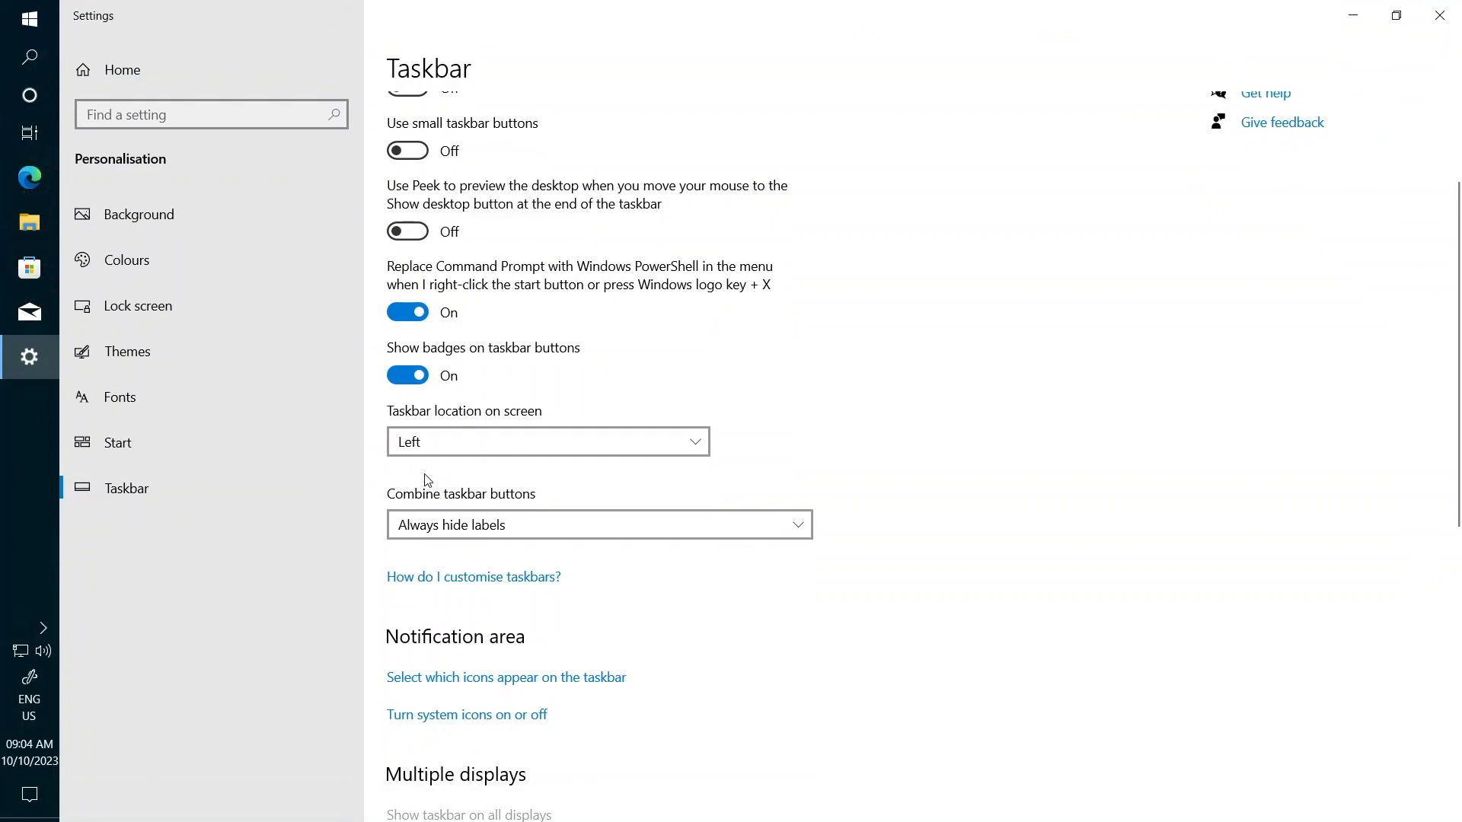
click(452, 447)
click(446, 540)
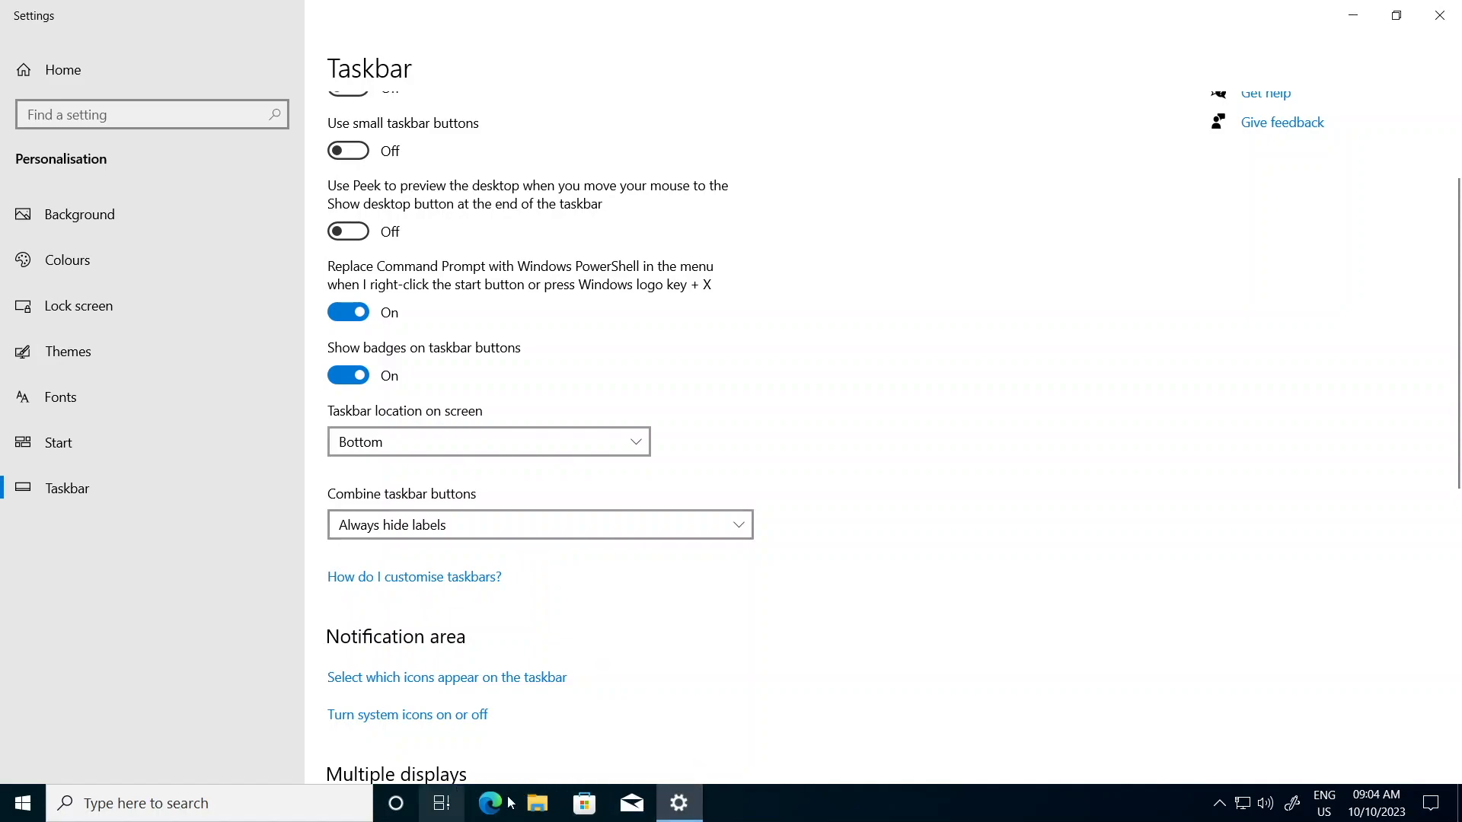
Launch Microsoft Edge and minimize its window to return to the taskbar settings.
mouse_move(661, 803)
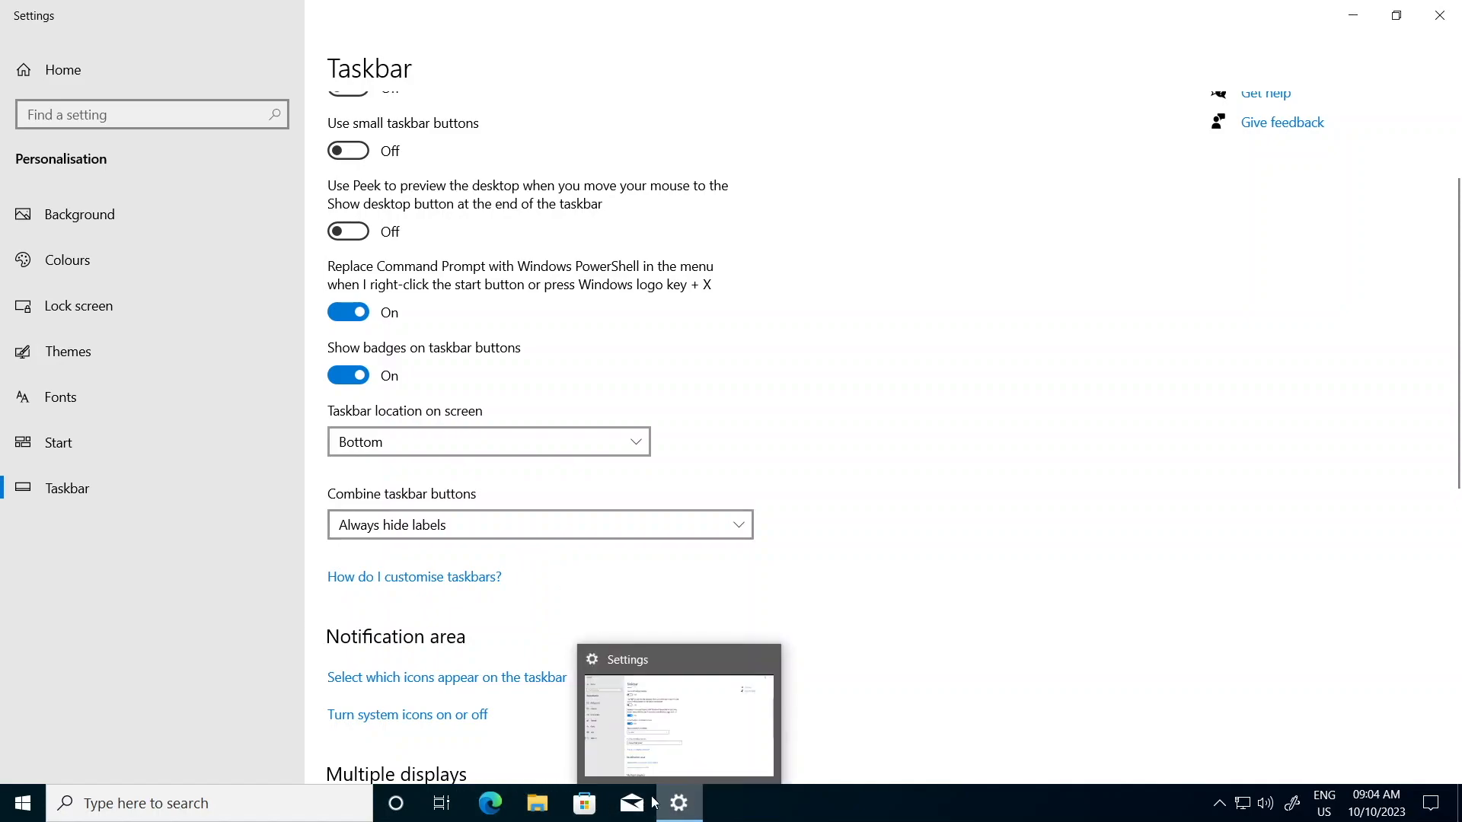
click(493, 805)
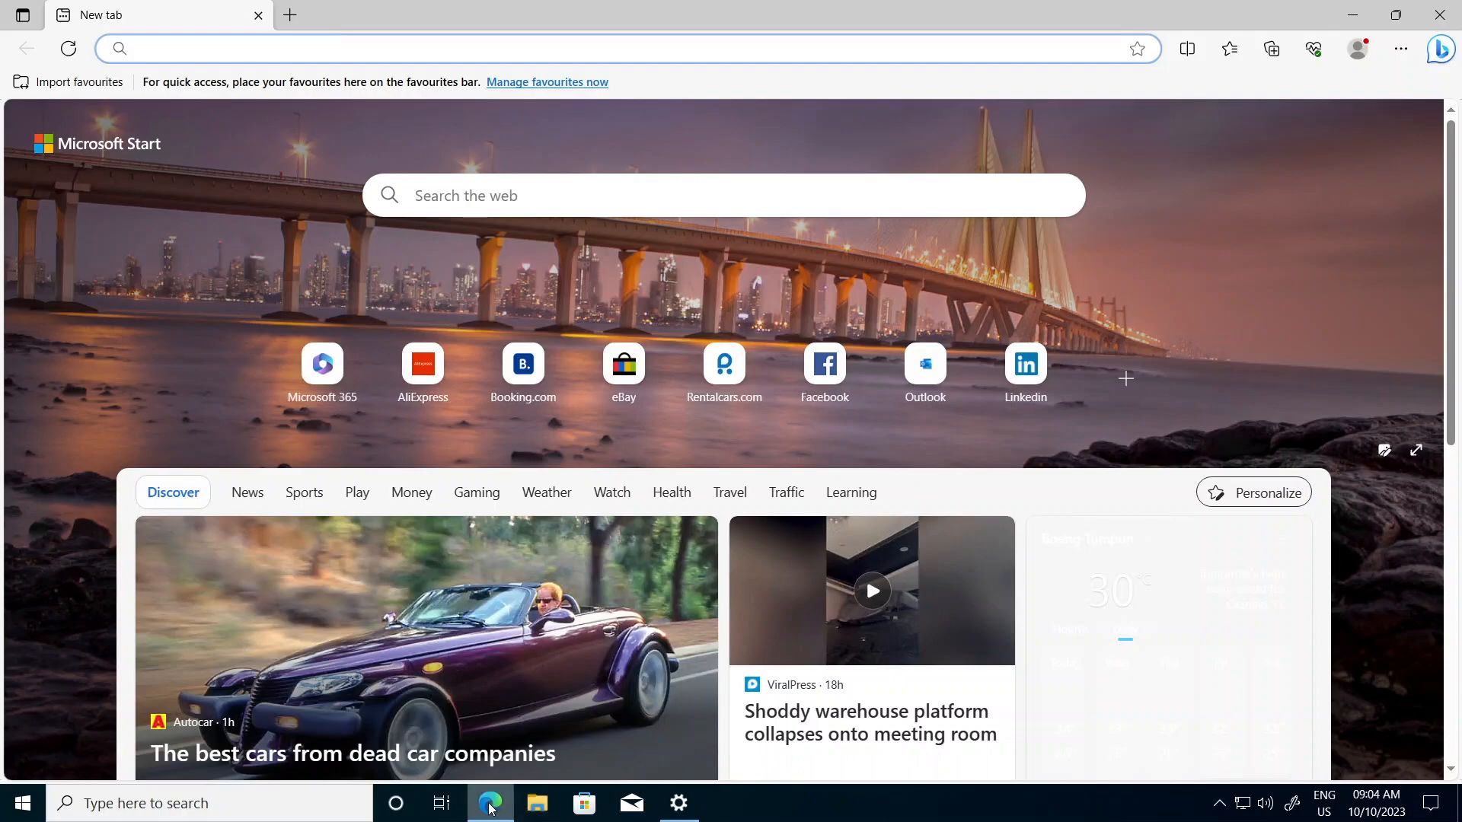
click(1354, 16)
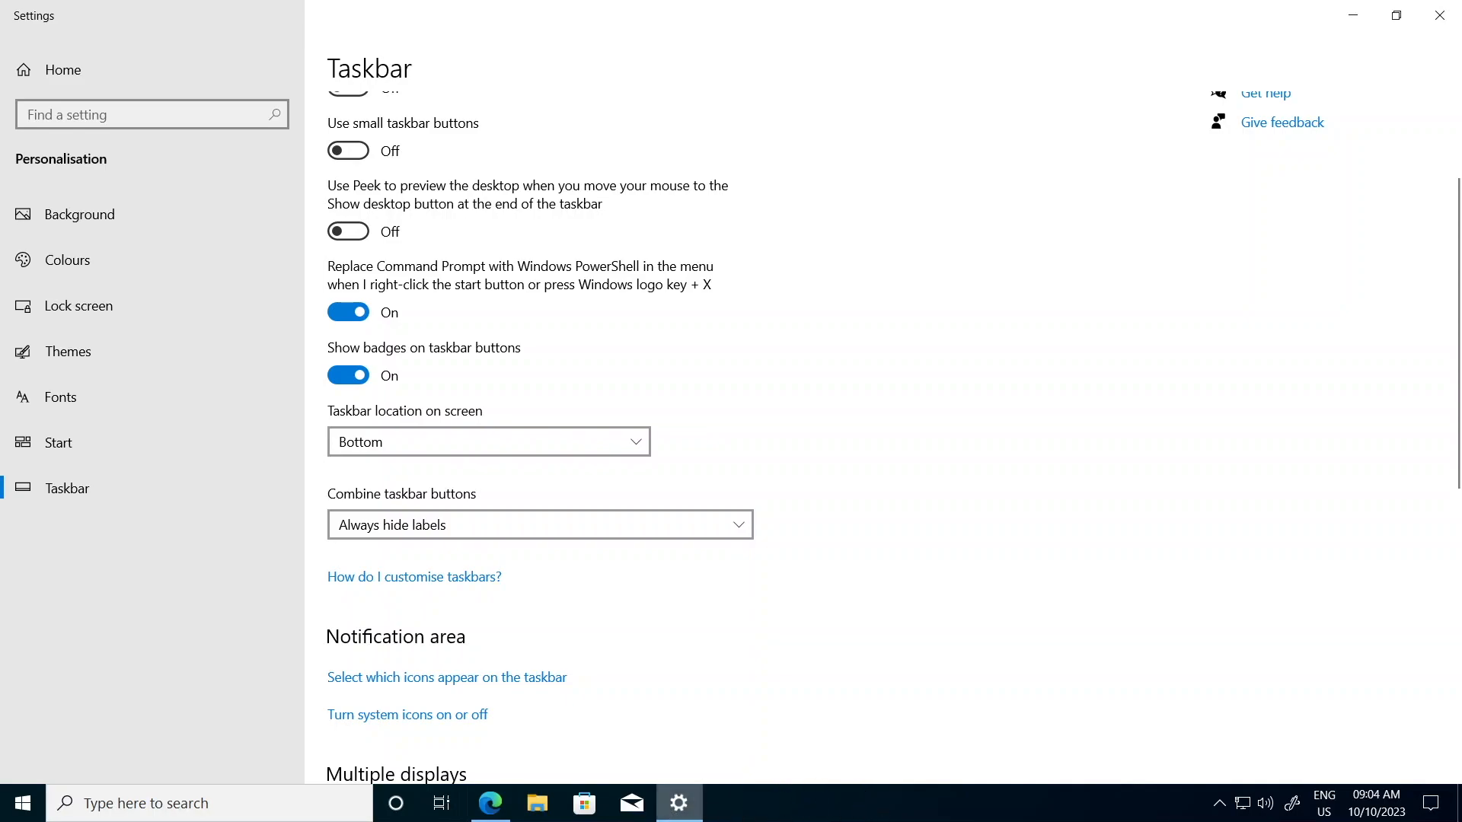
Set Combine taskbar buttons to Never and check the labels of the open apps on the taskbar.
click(463, 533)
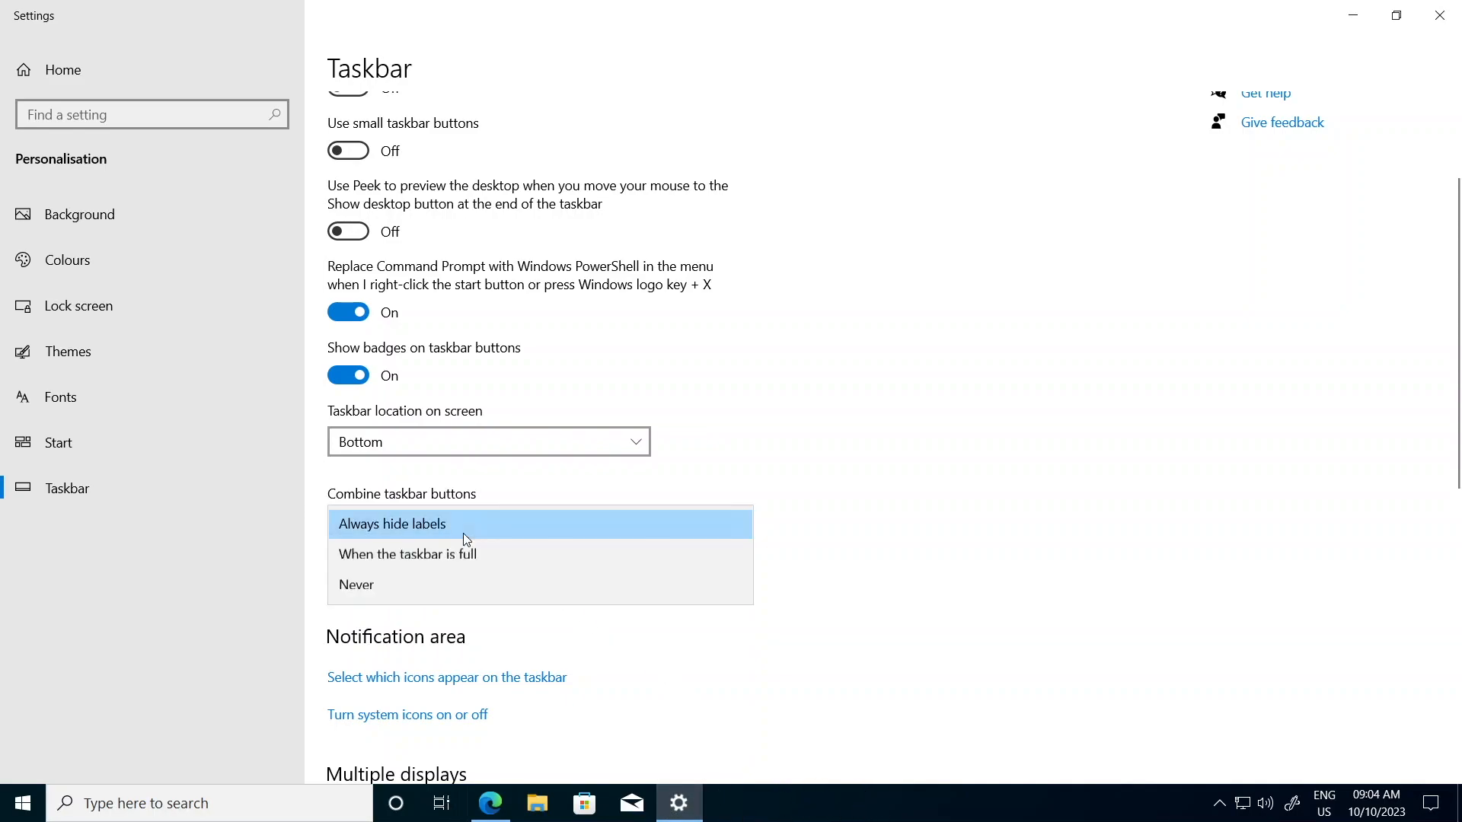
click(487, 583)
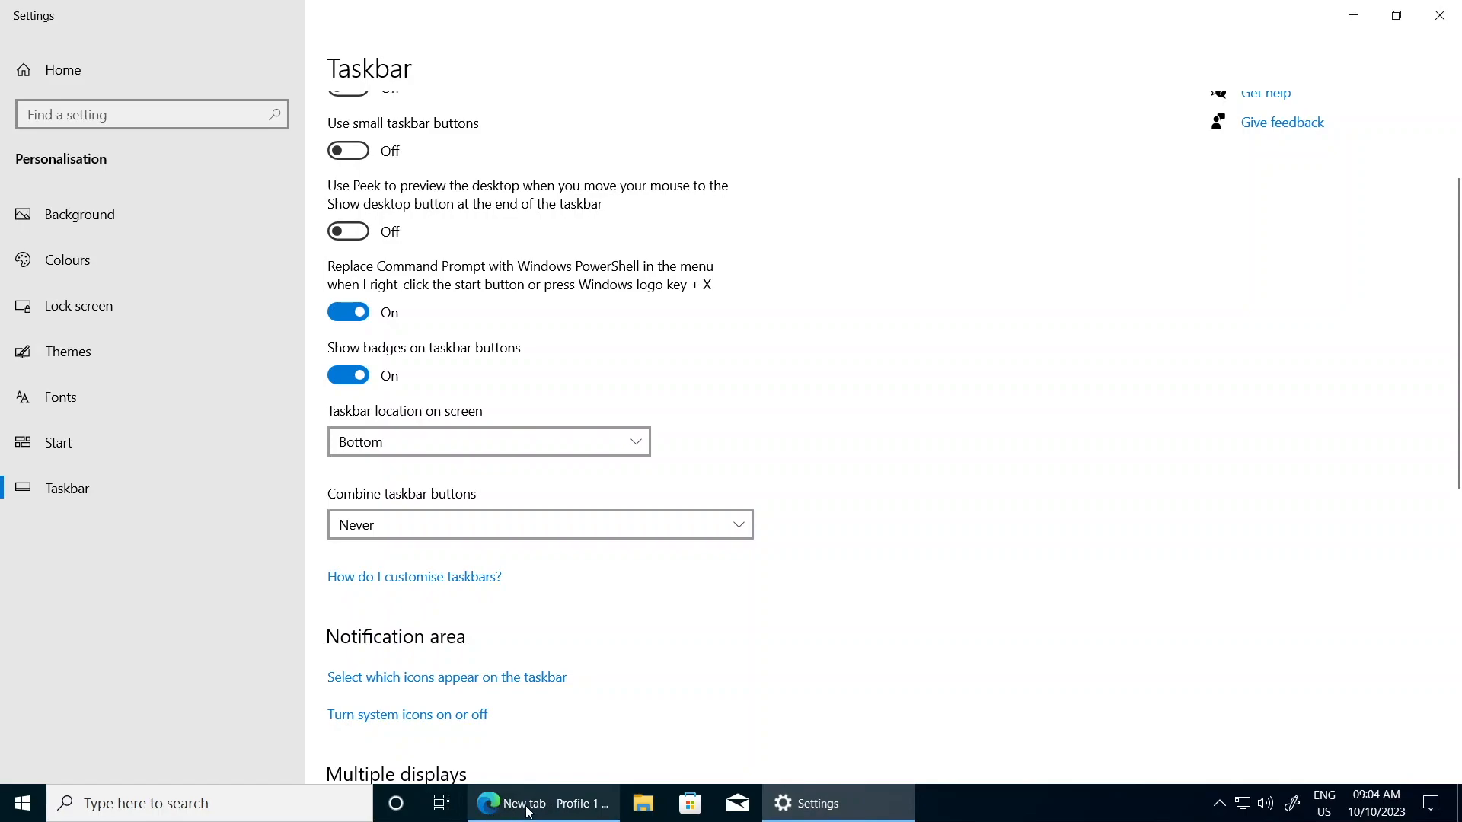
mouse_move(527, 813)
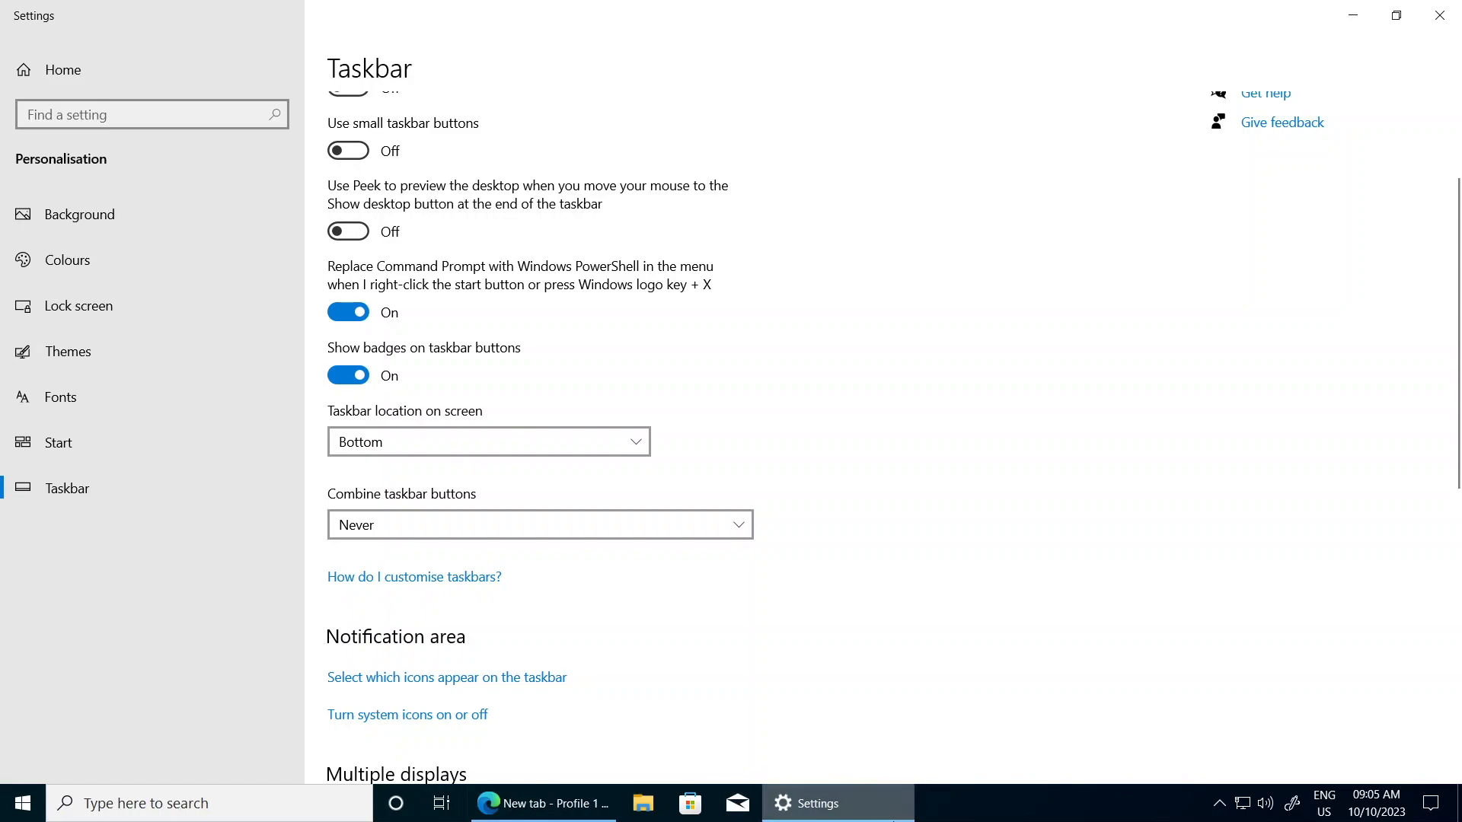
mouse_move(830, 790)
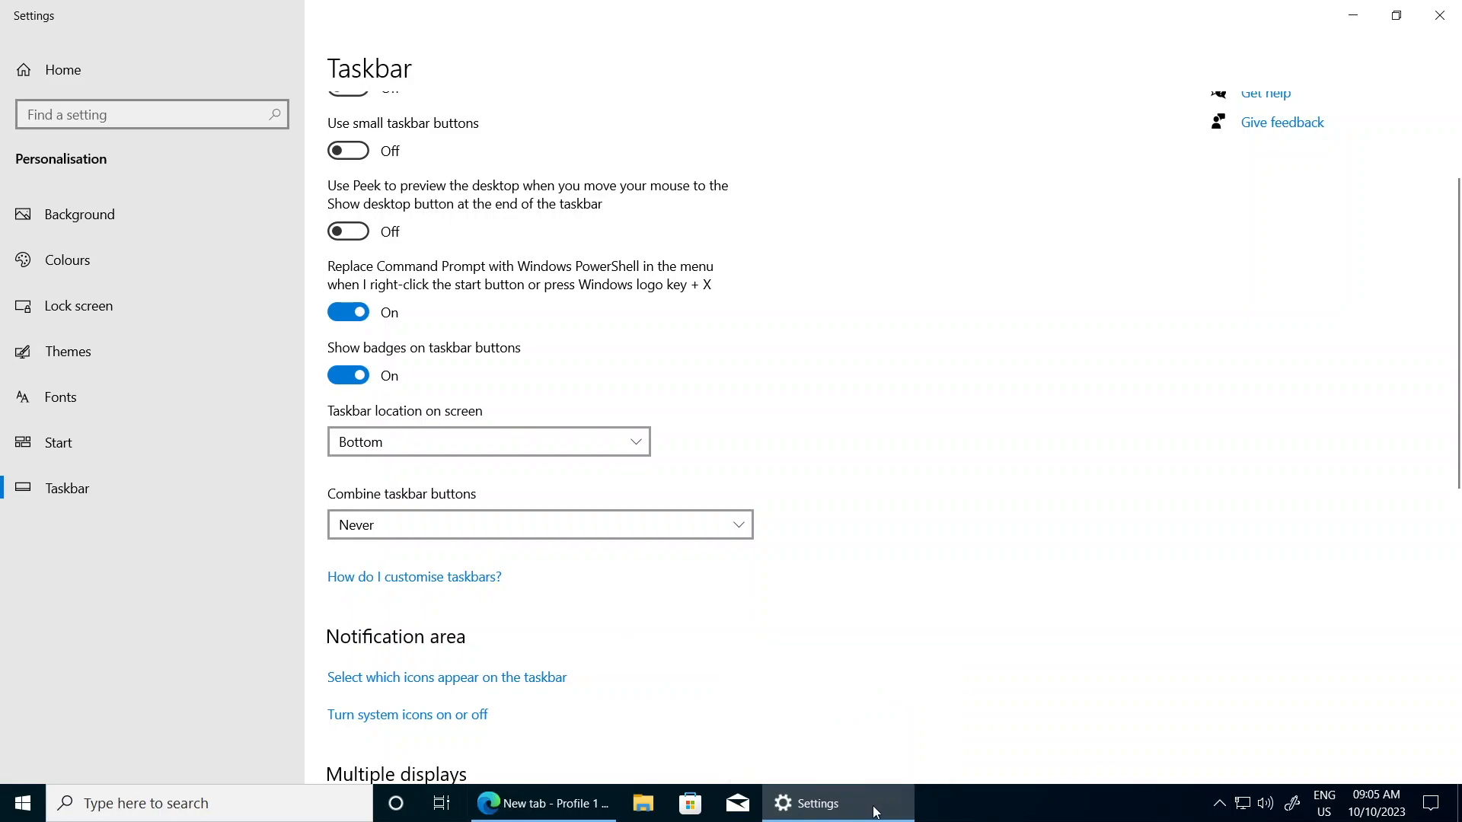
Try Combine taskbar buttons with When the taskbar is full and with Always hide labels.
click(718, 527)
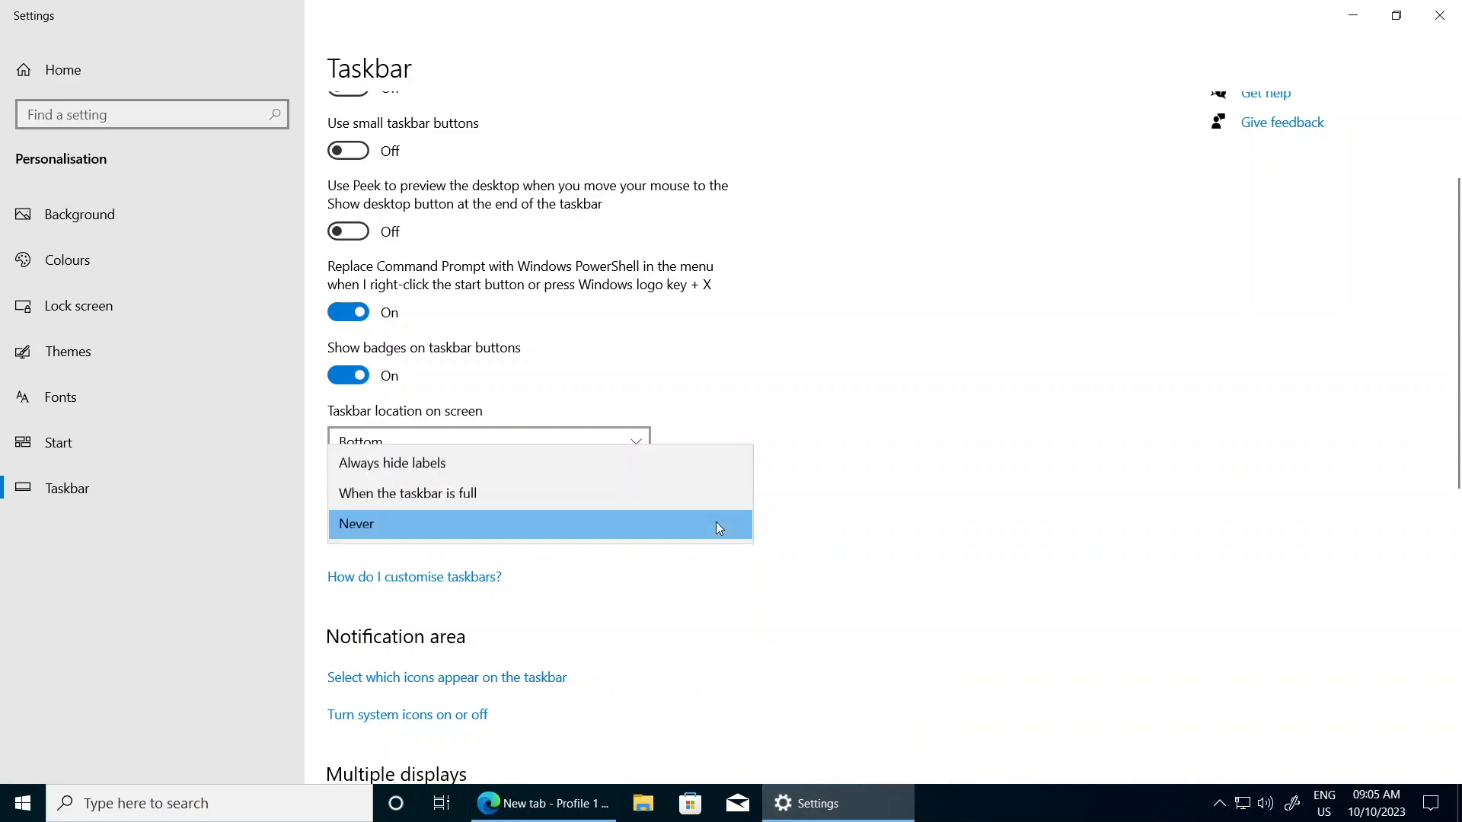
click(707, 499)
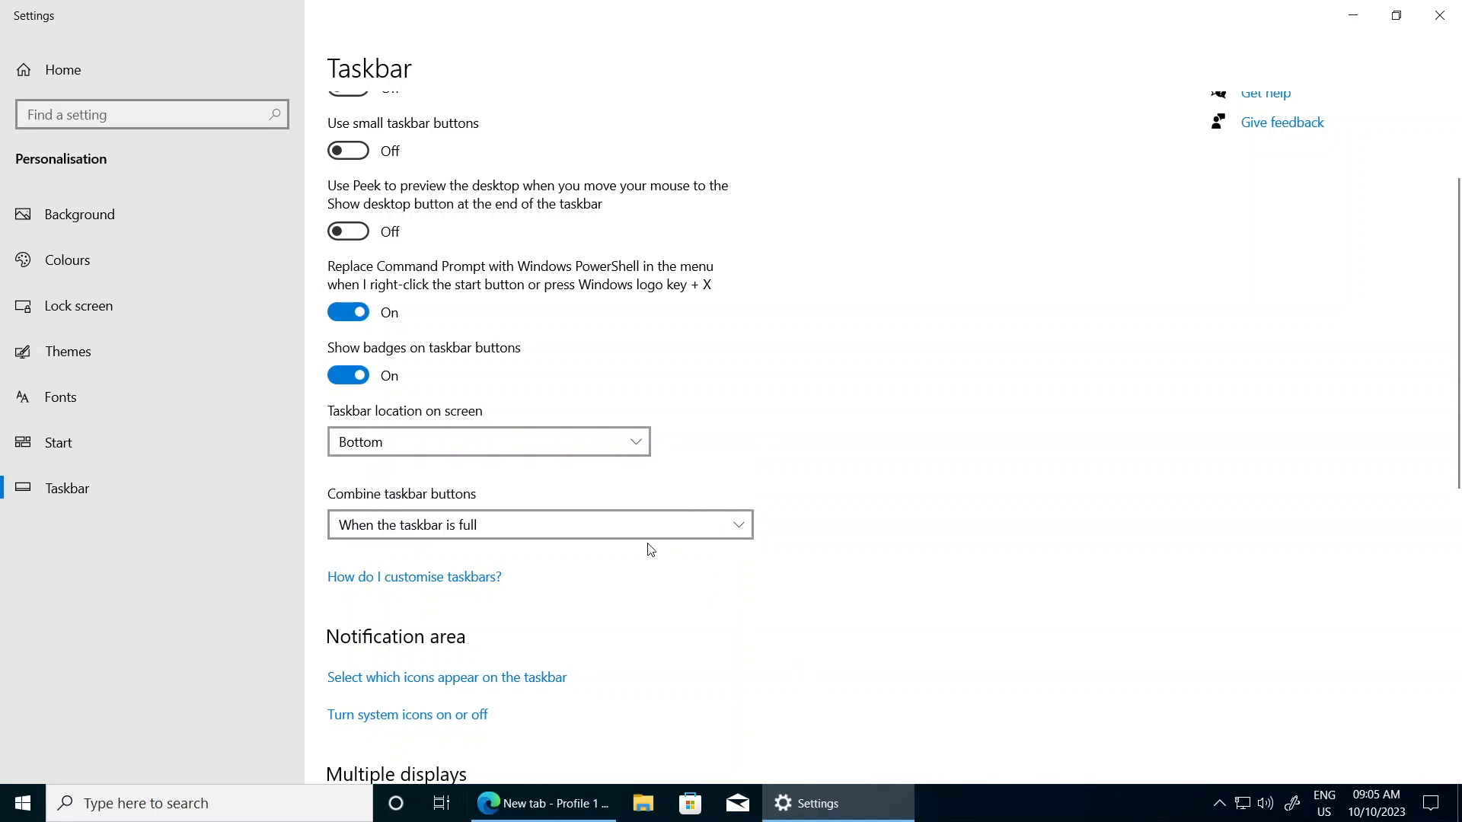
click(626, 528)
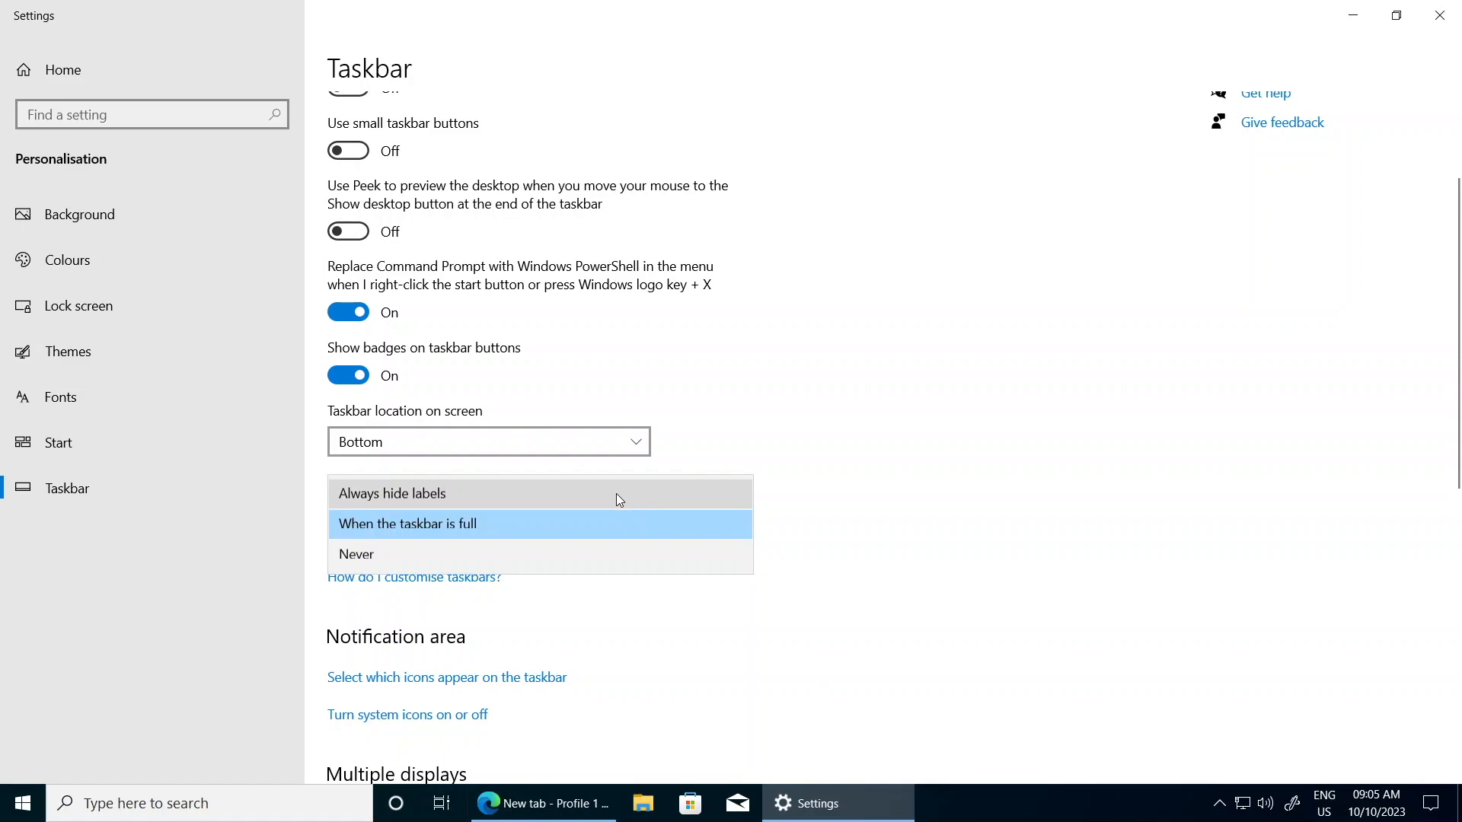
click(617, 495)
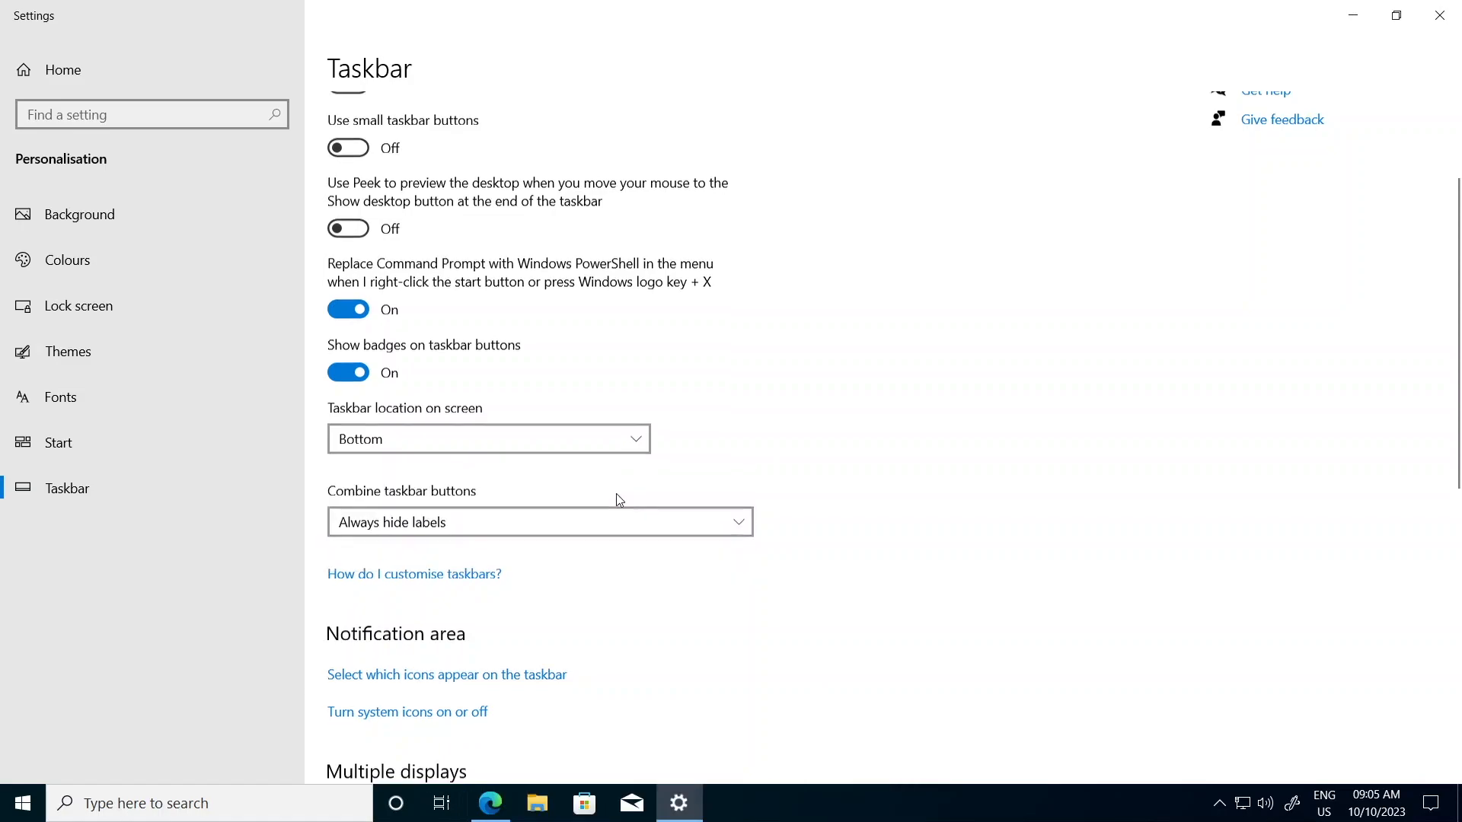
Look through the Notification area, Multiple displays and People sections of the taskbar settings.
scroll(620, 500, down, 6)
scroll(619, 500, down, 1)
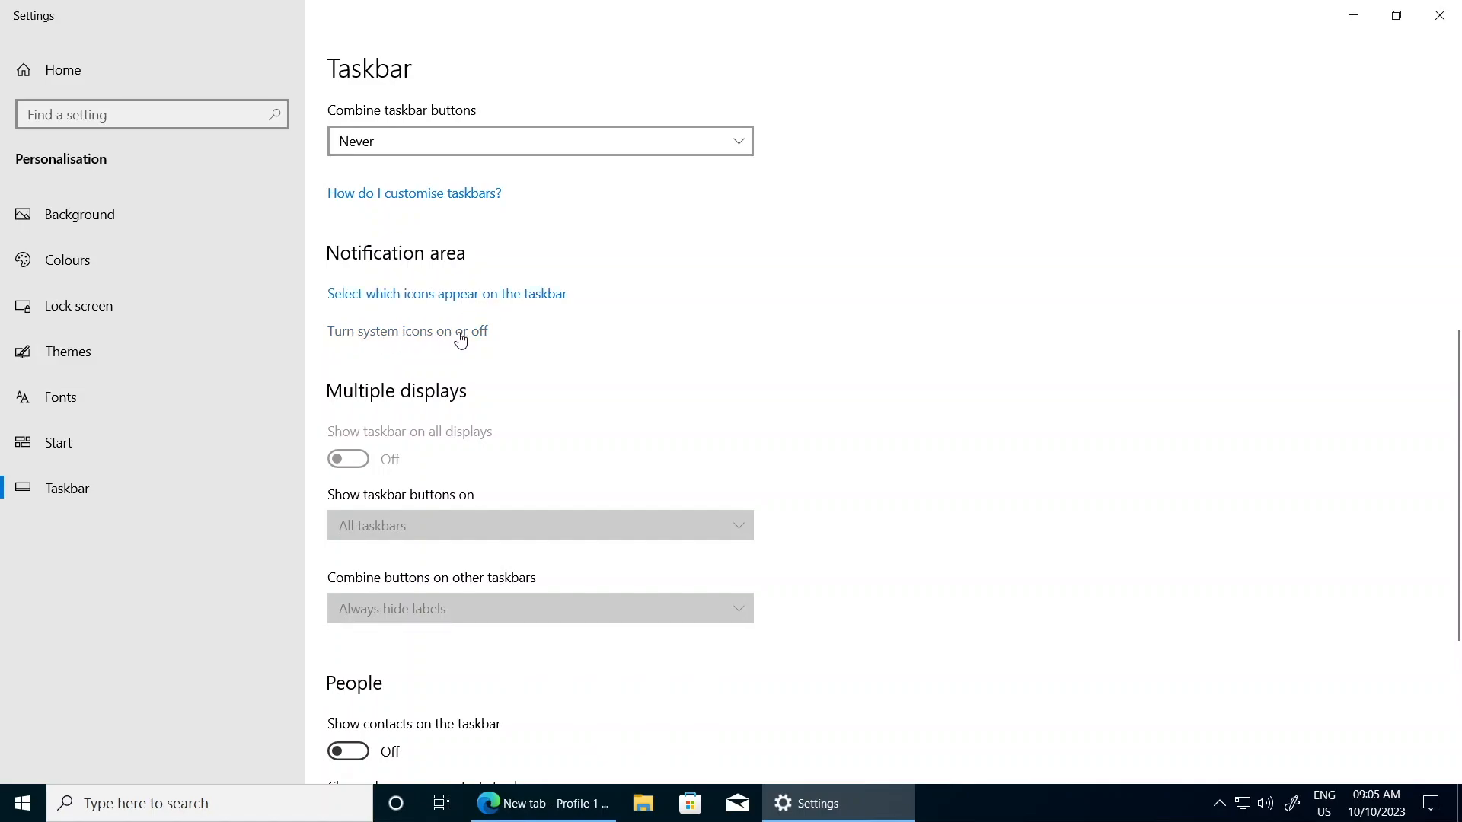
scroll(459, 339, down, 2)
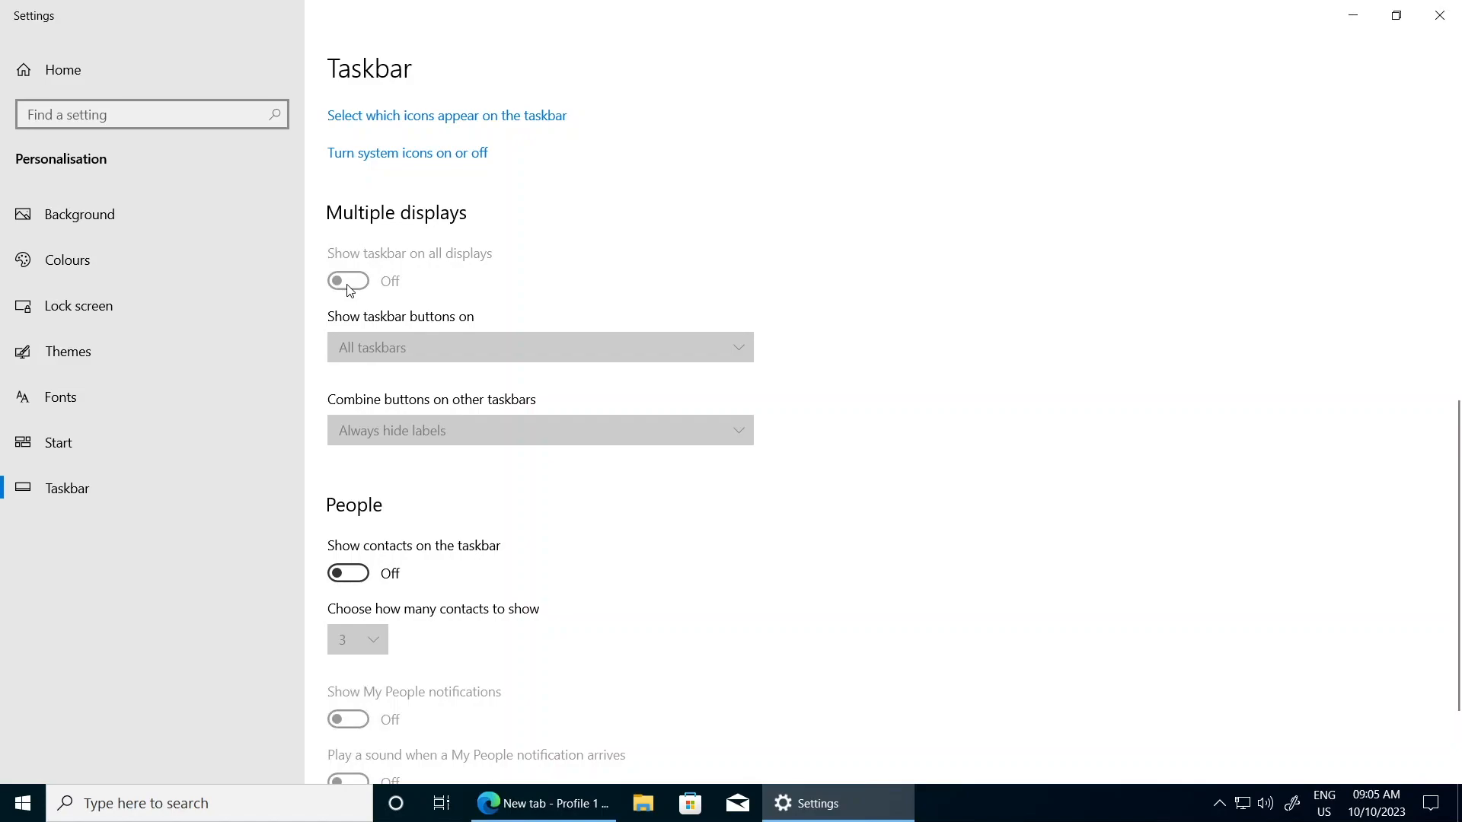
scroll(349, 290, down, 1)
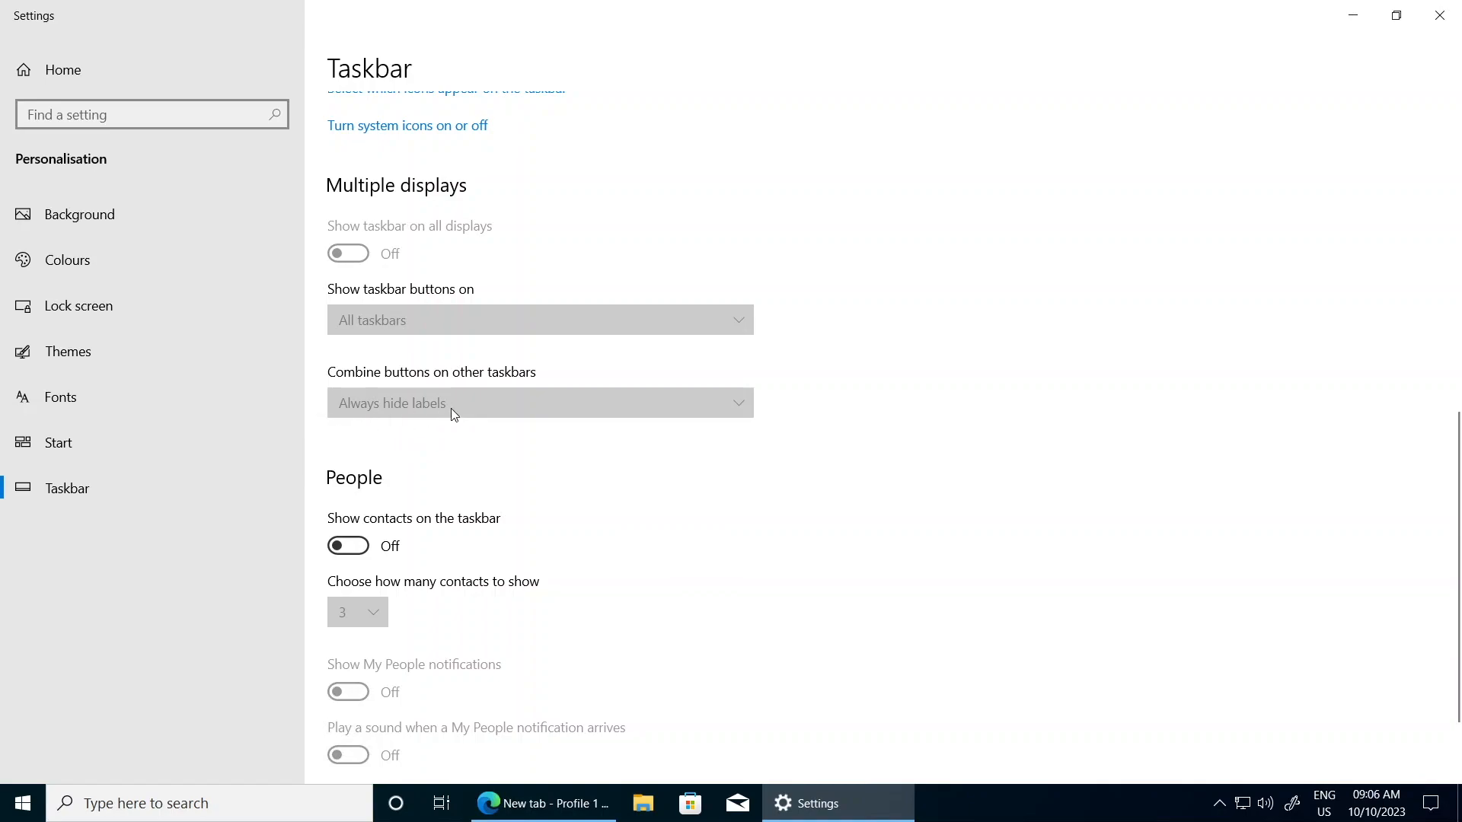
Choose Never for the Combine taskbar buttons option.
scroll(452, 411, up, 2)
scroll(452, 415, up, 4)
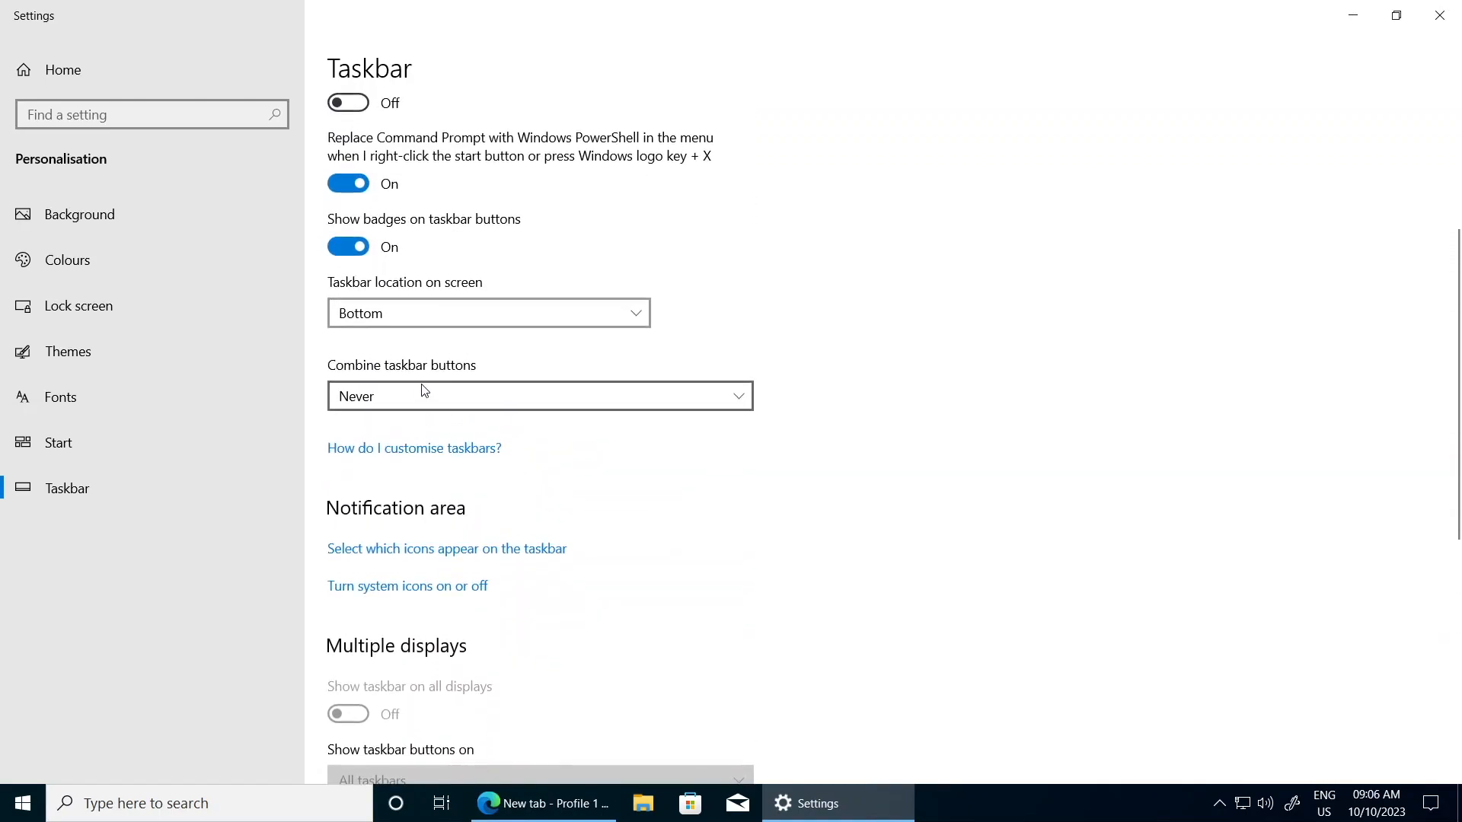
click(404, 395)
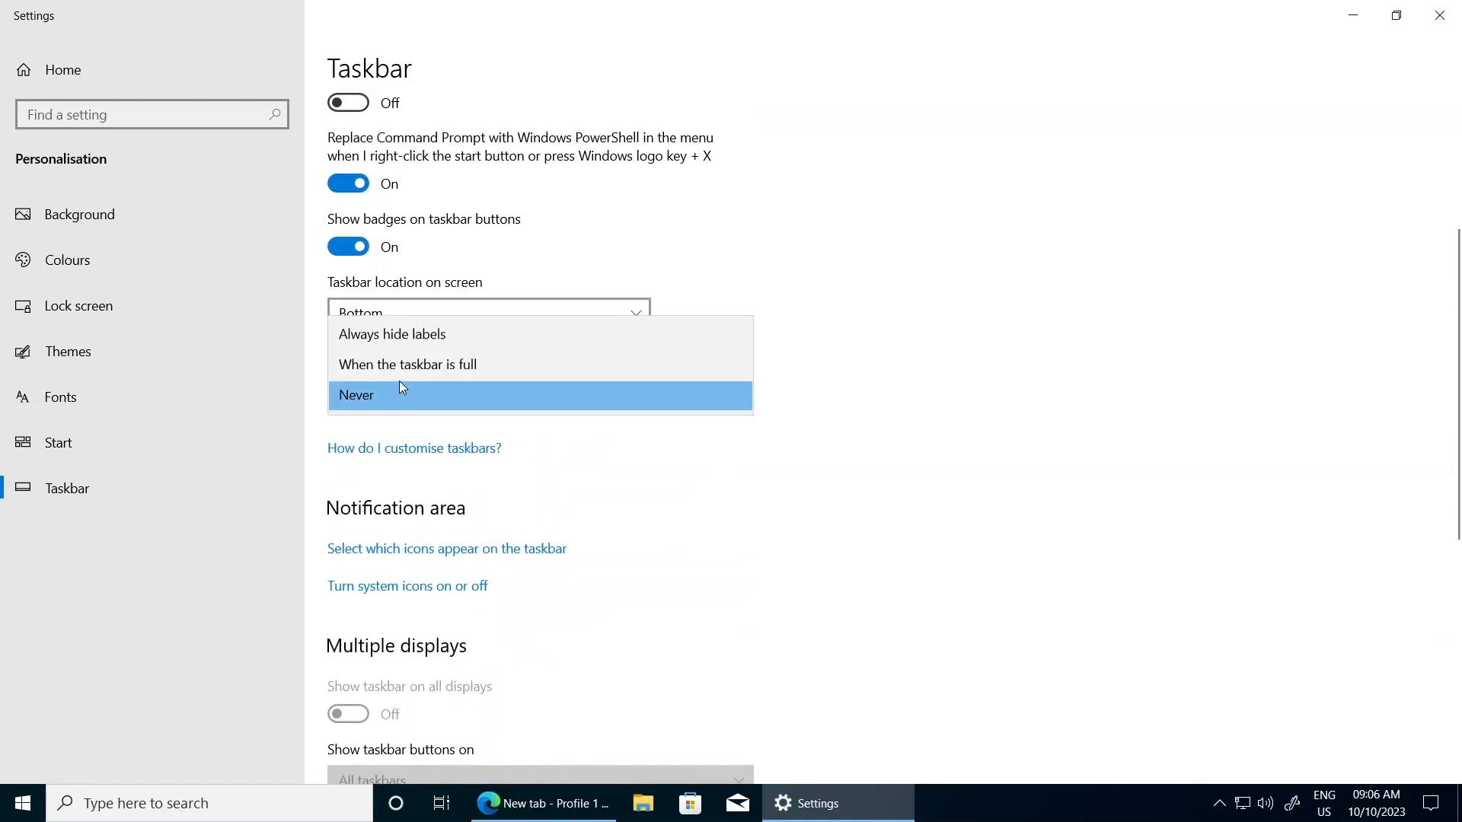
click(443, 394)
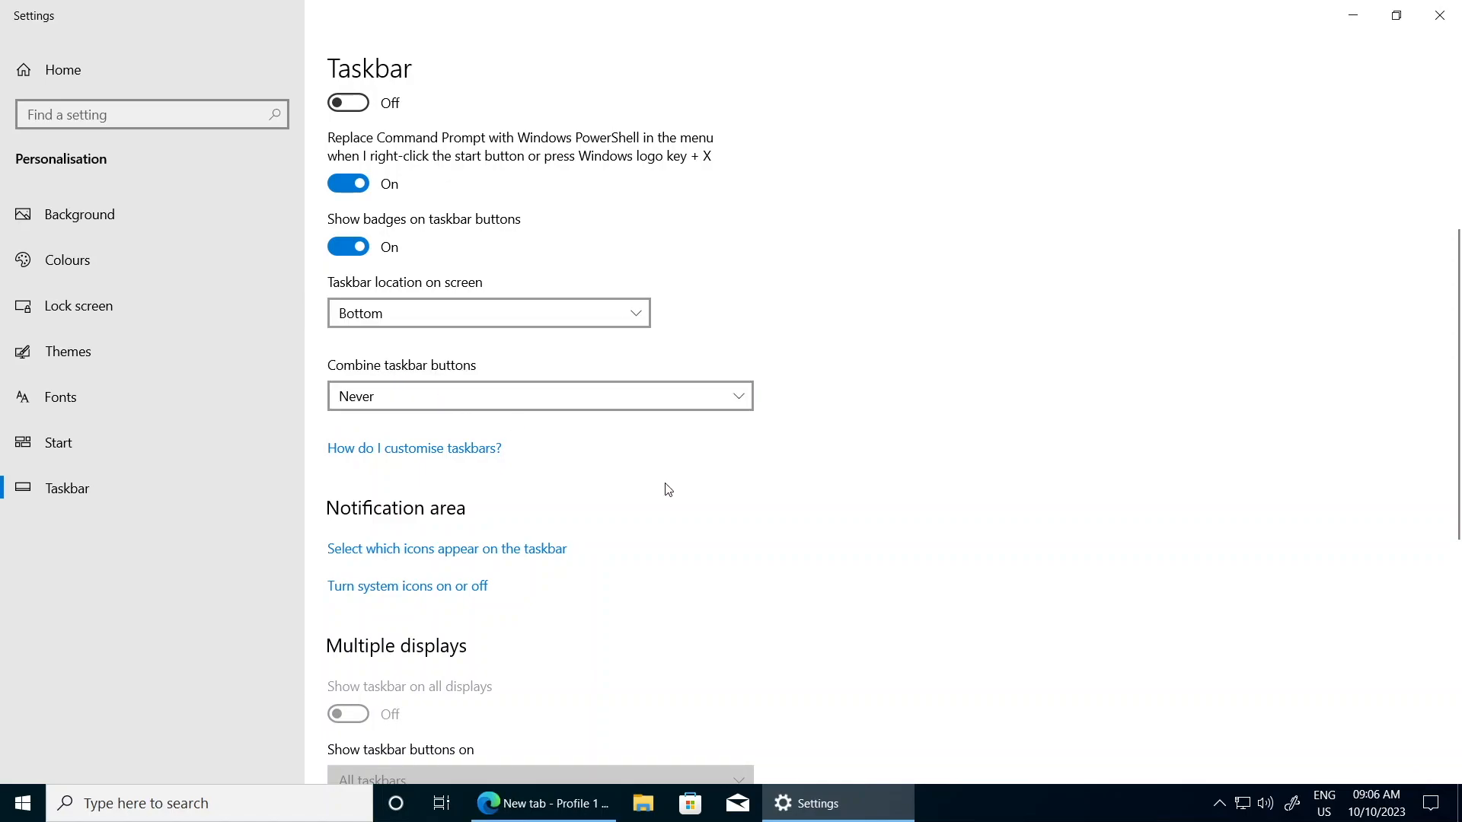
Turn on Show contacts on the taskbar, and briefly open and close the People flyout.
scroll(663, 489, down, 8)
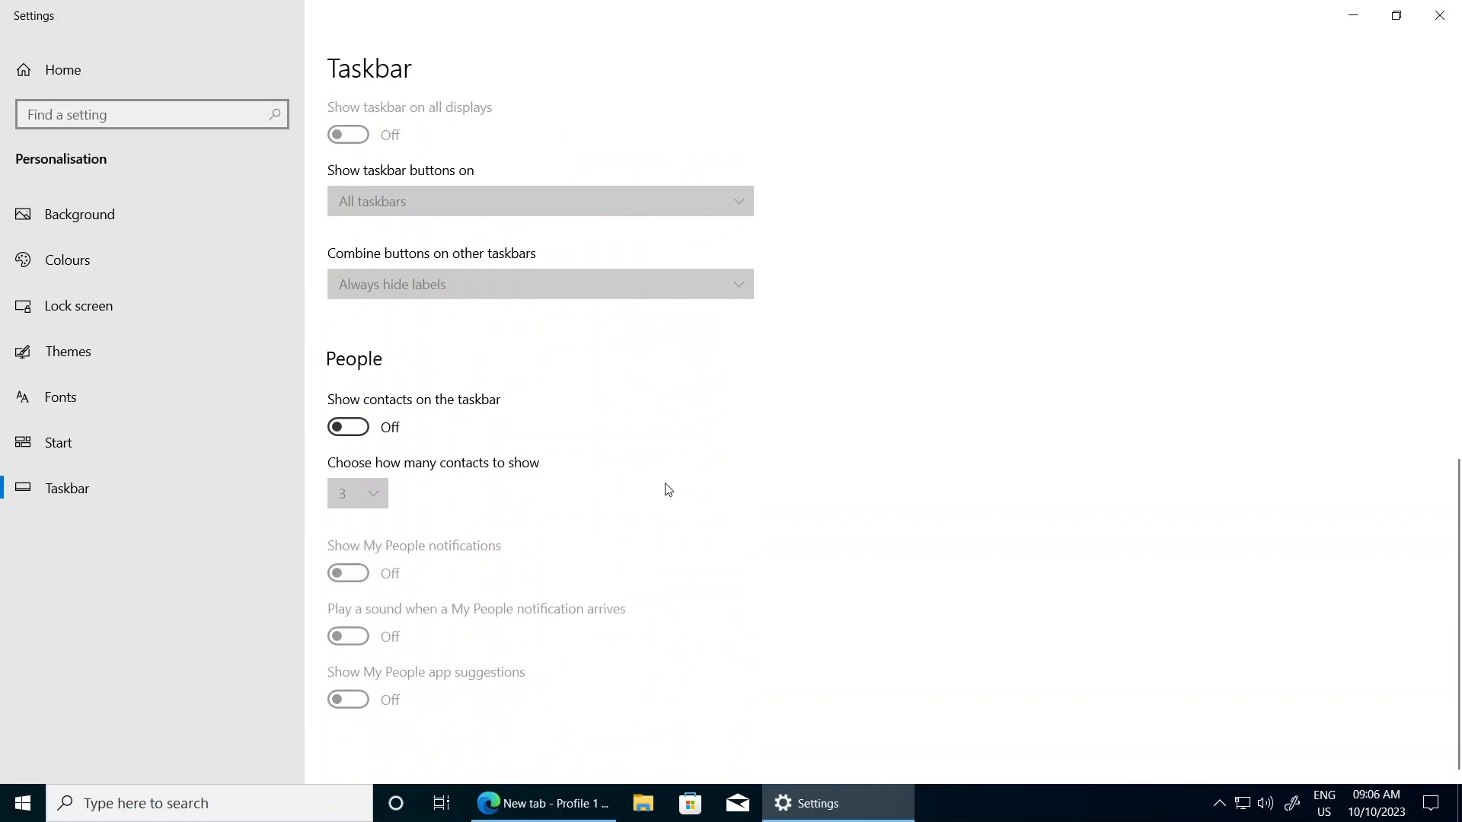
click(347, 428)
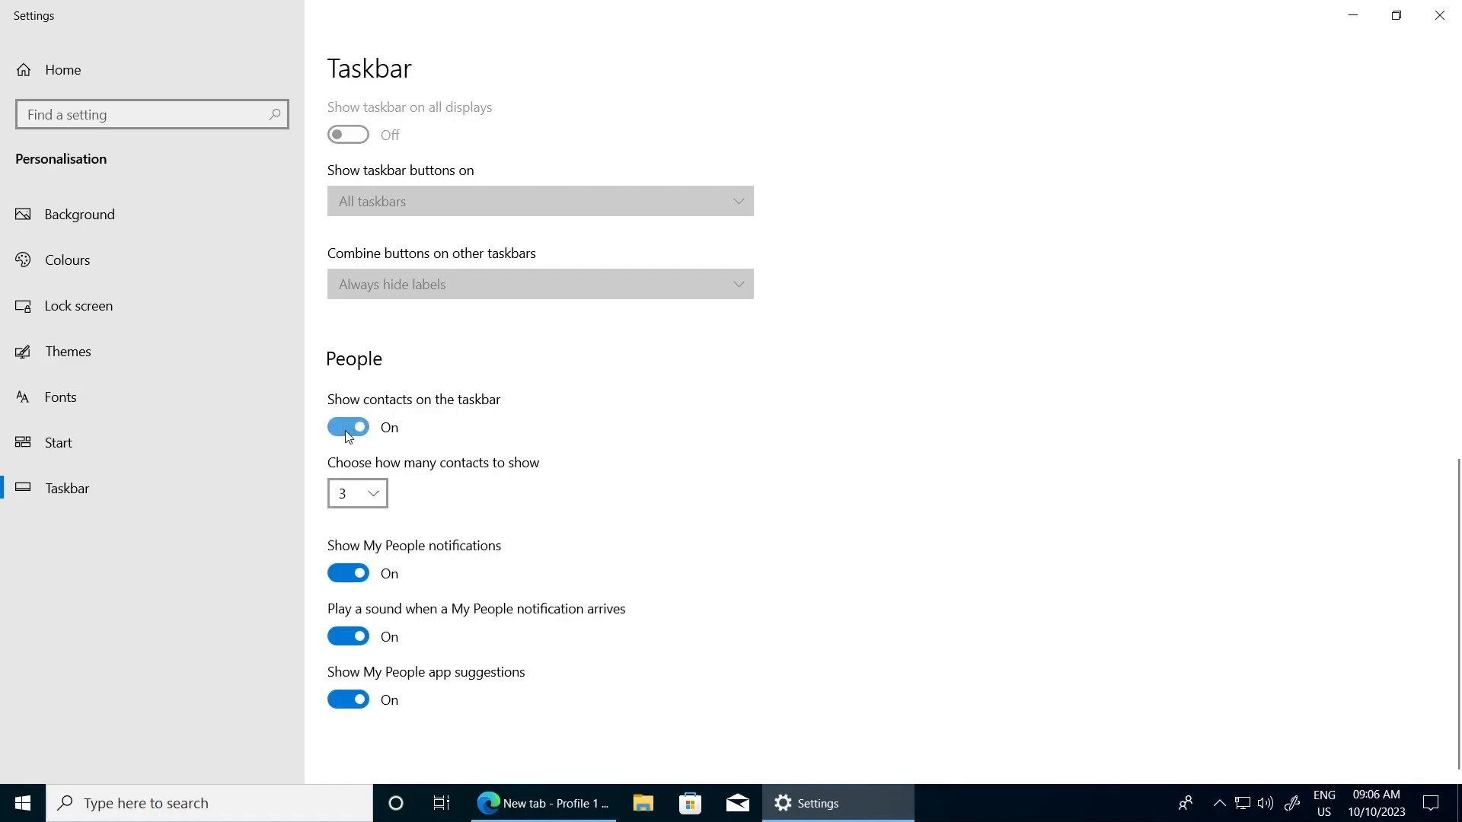
click(1192, 812)
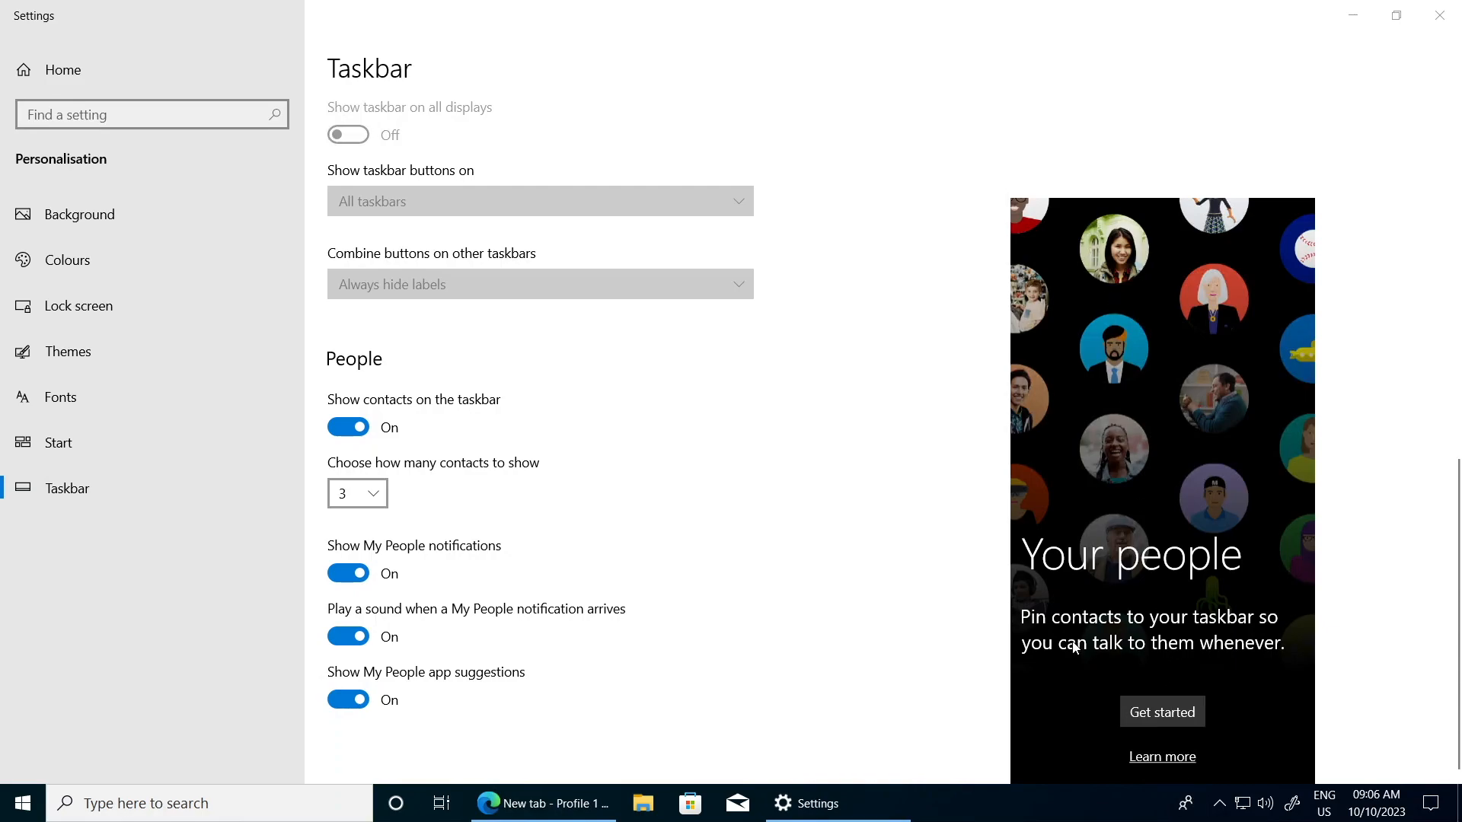
click(1185, 803)
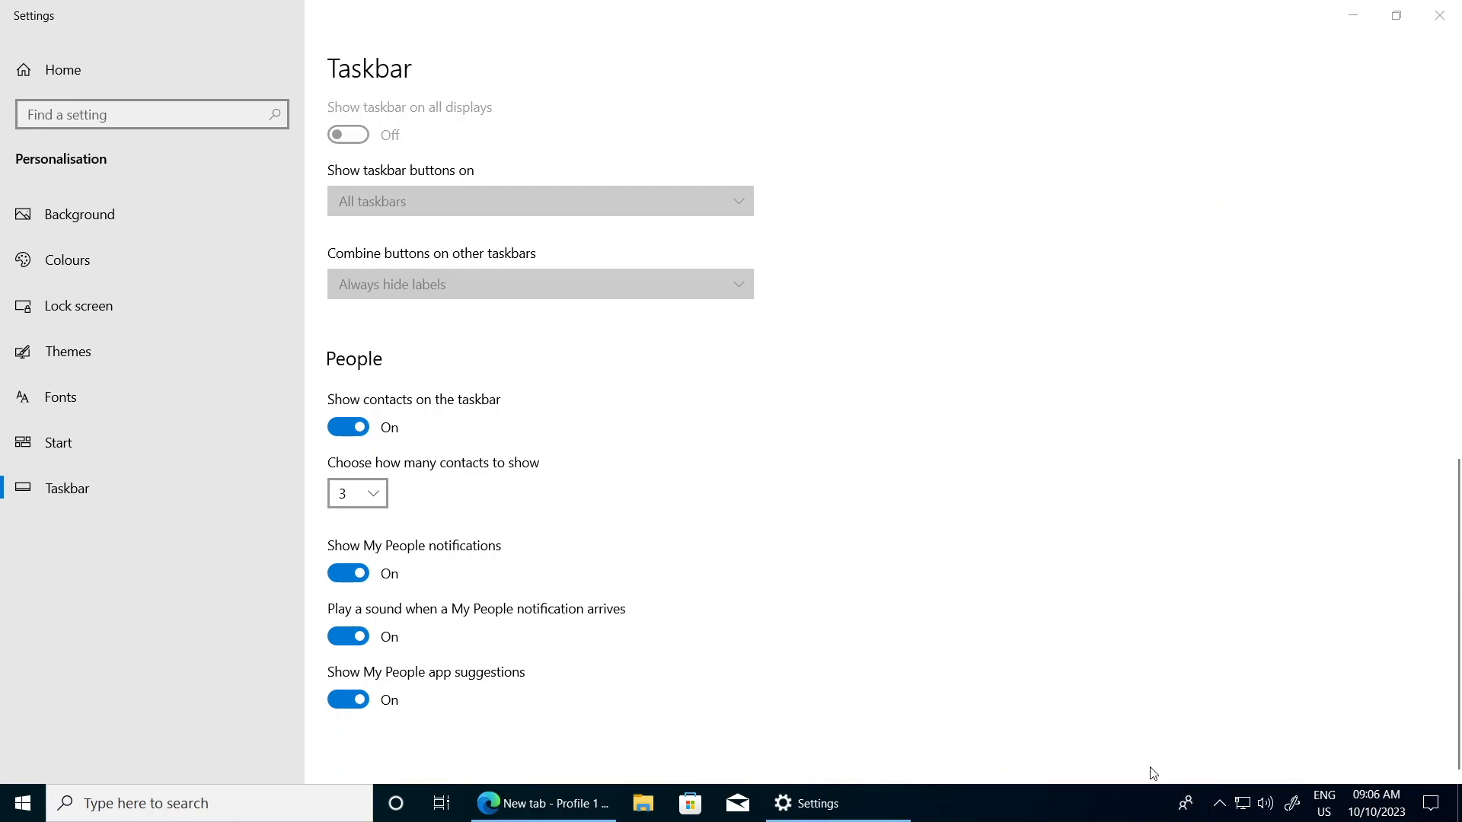
Toggle Show contacts on the taskbar off and on again, and view the choices for how many contacts to show.
click(973, 656)
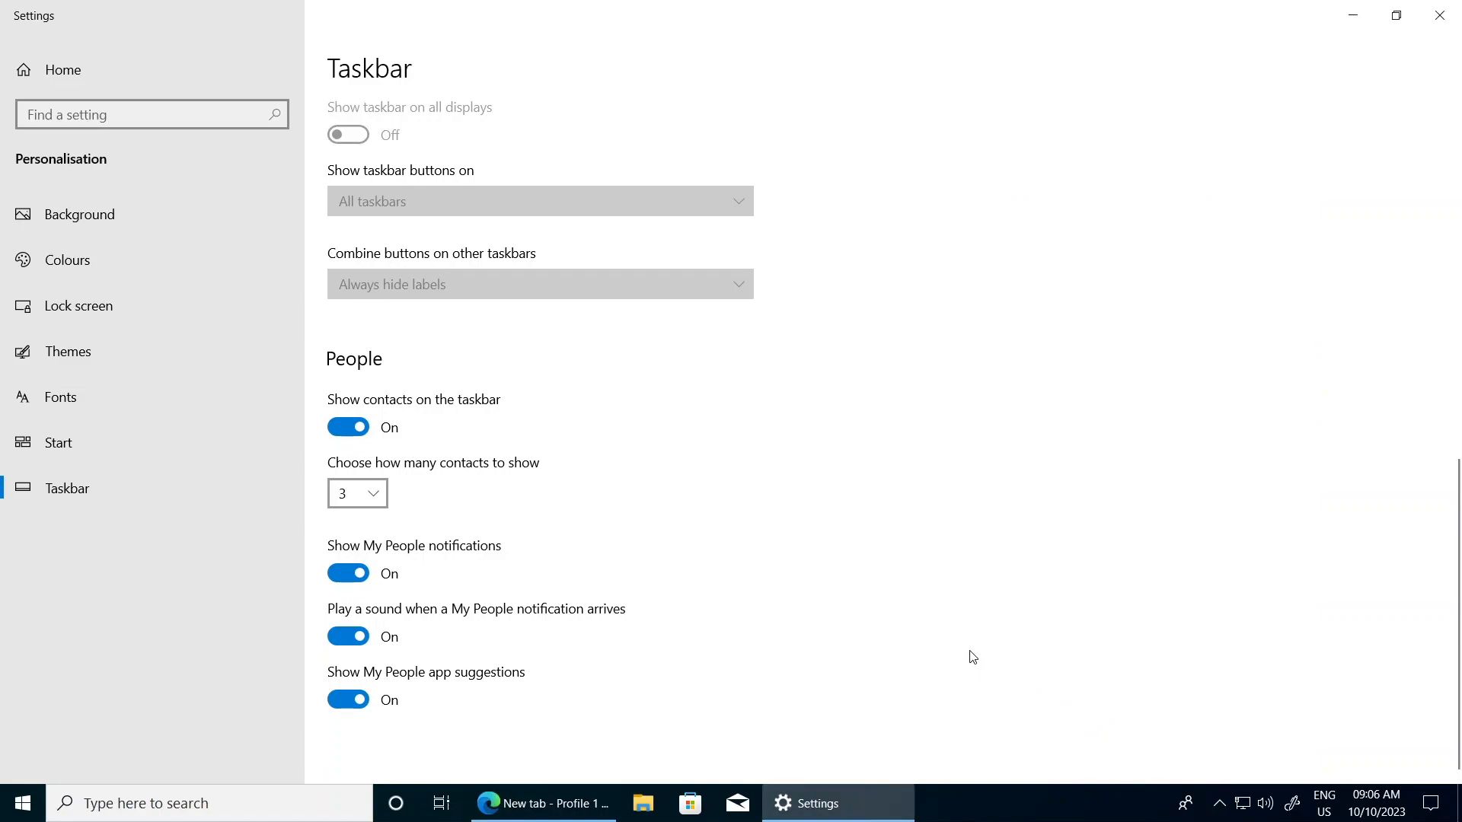
click(335, 425)
click(336, 425)
click(345, 502)
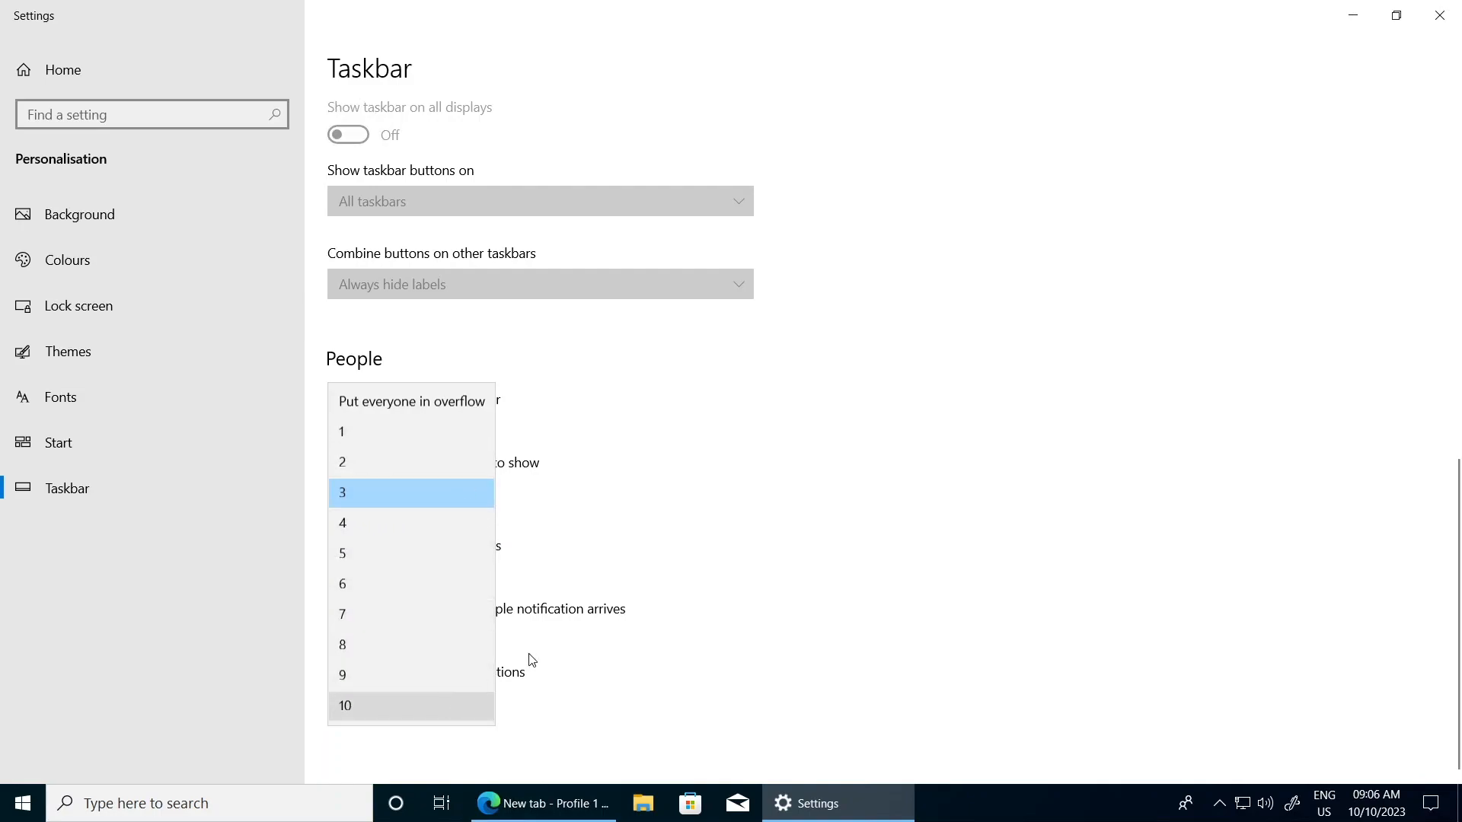
click(724, 532)
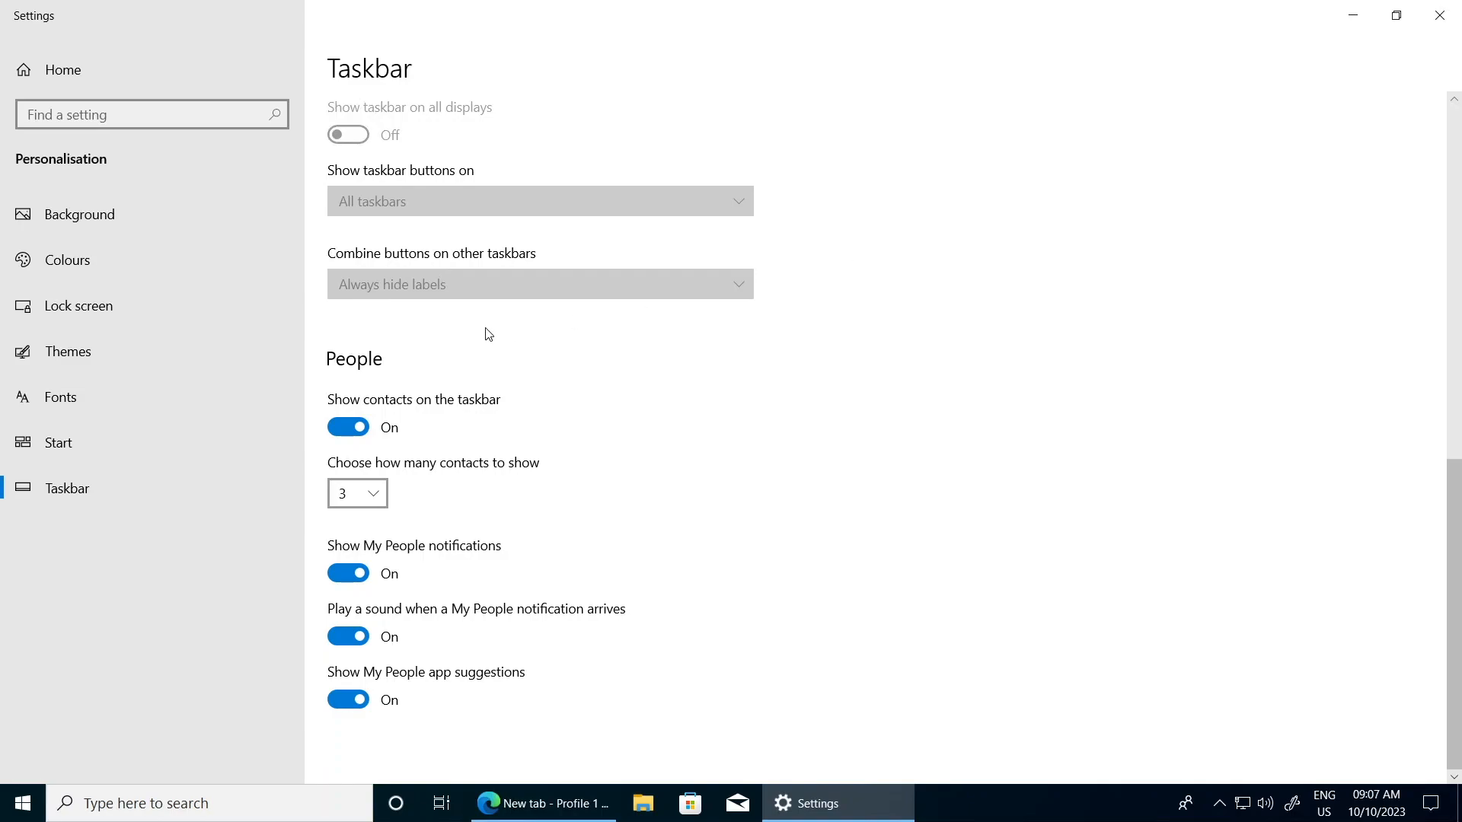
Turn off Show contacts on the taskbar, and close the Settings and Edge windows.
click(340, 428)
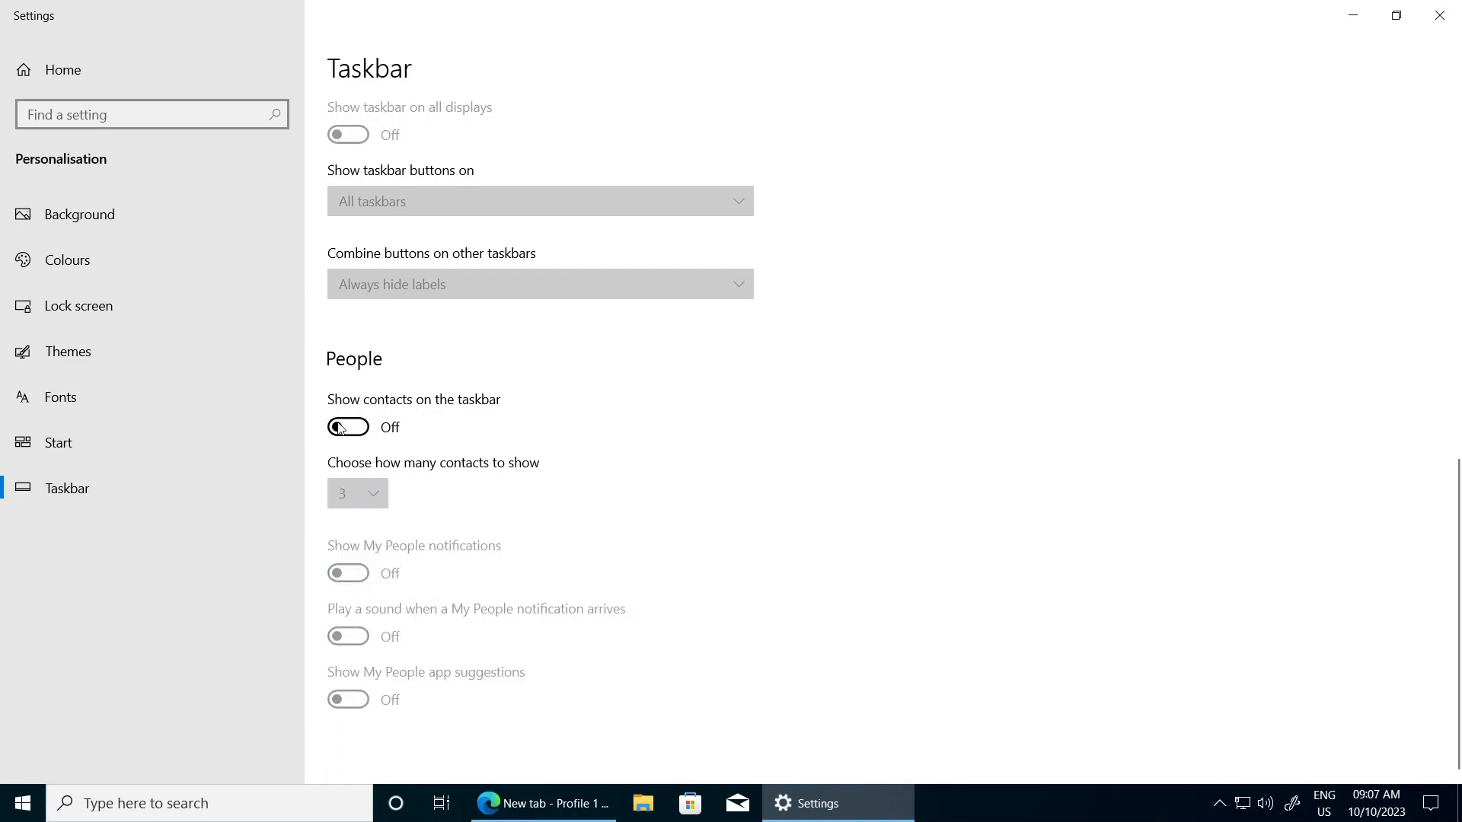
click(1431, 29)
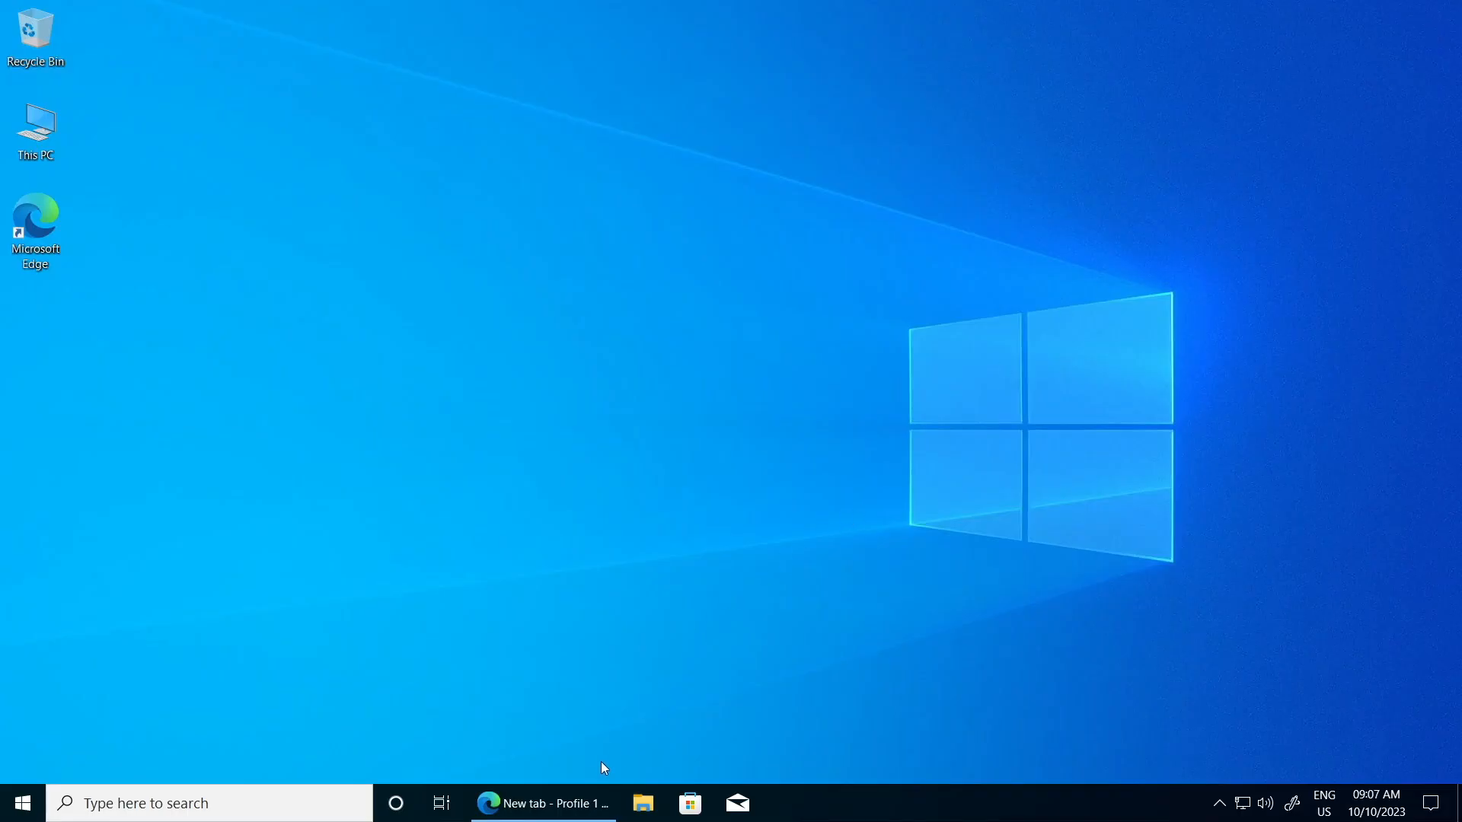
click(581, 801)
click(1456, 17)
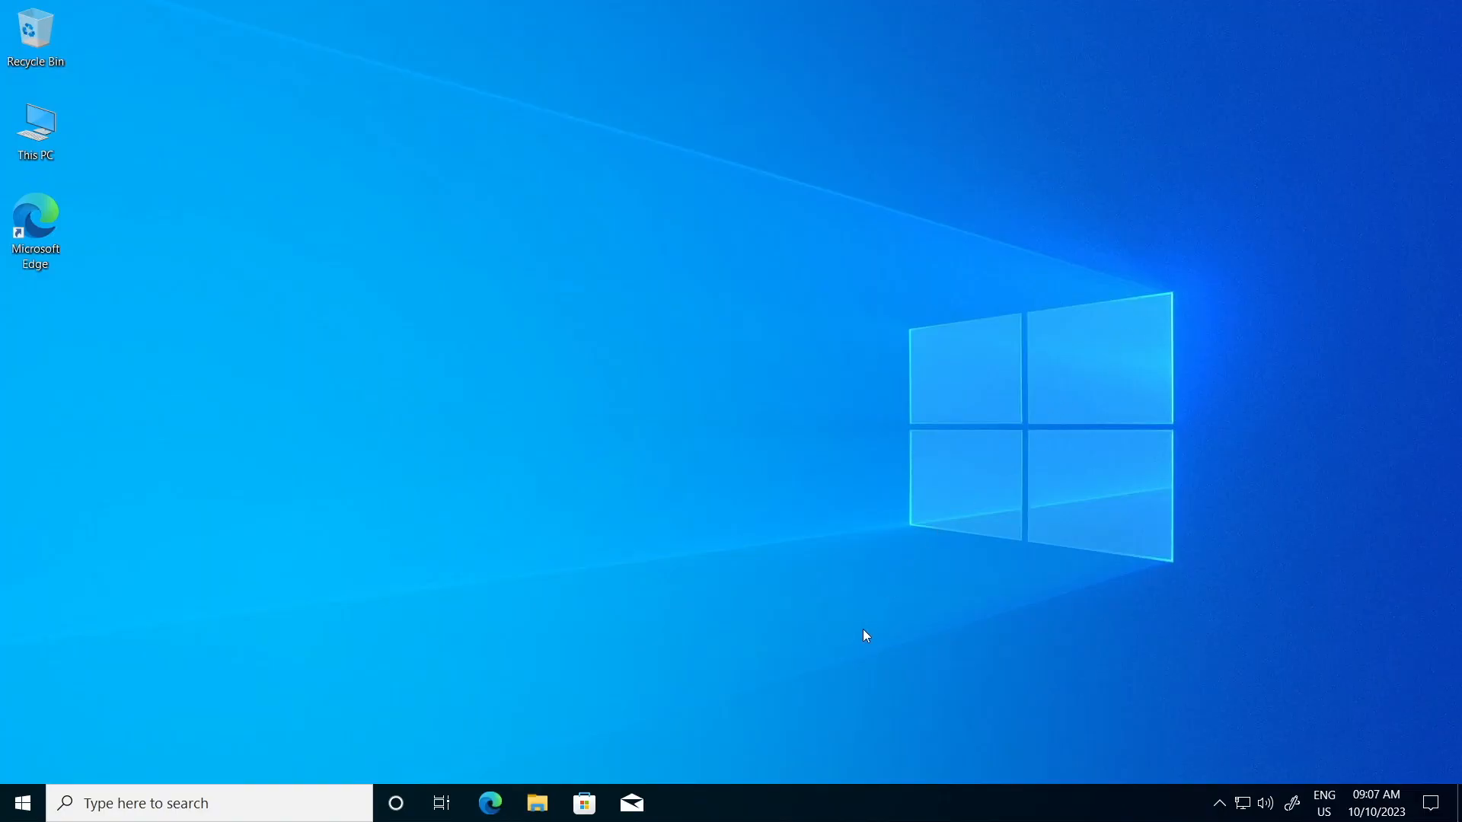
View the taskbar's Toolbars options, and set the taskbar search to Show search icon.
right_click(747, 812)
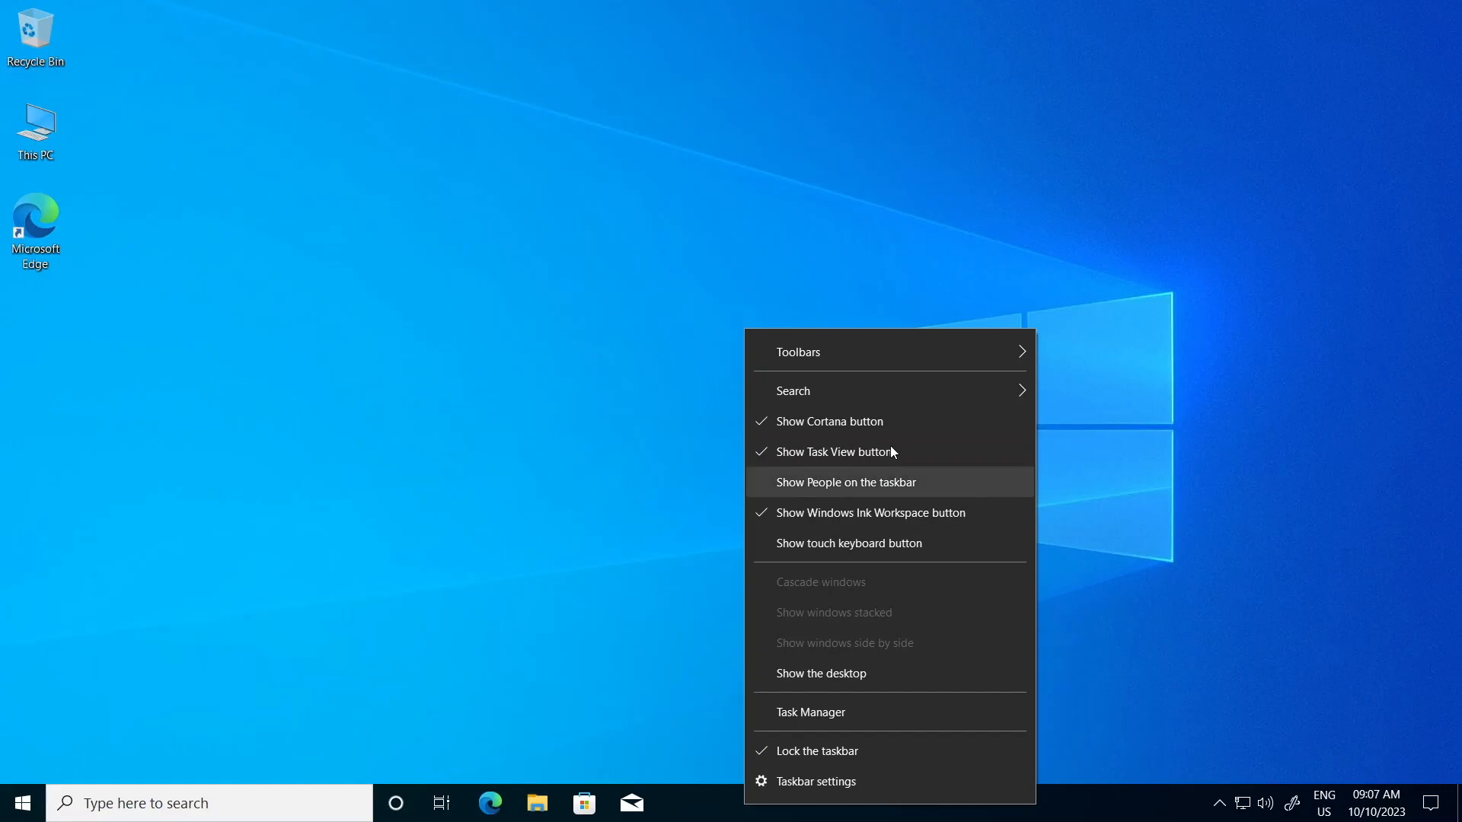
mouse_move(888, 359)
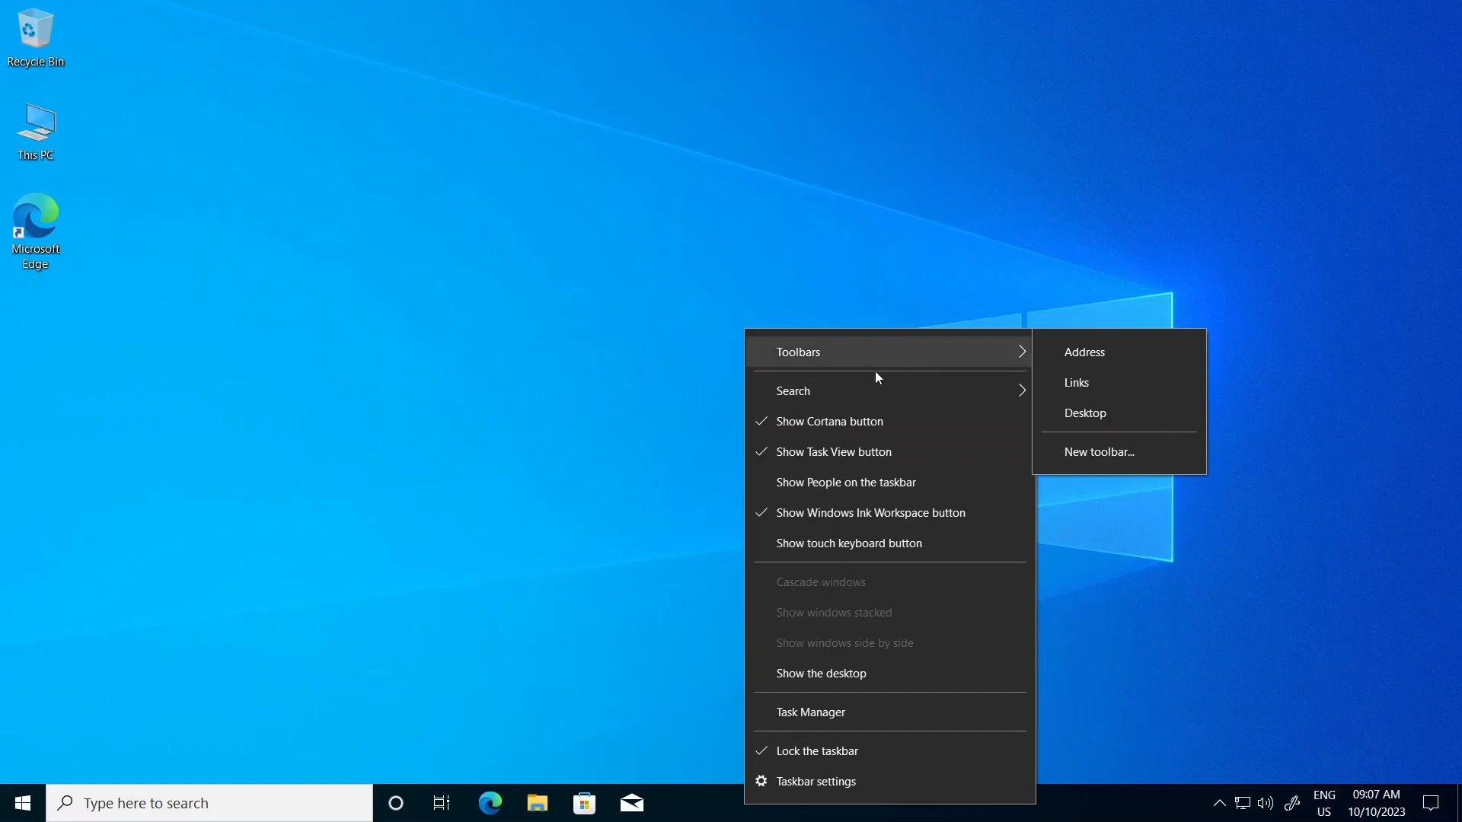
mouse_move(848, 391)
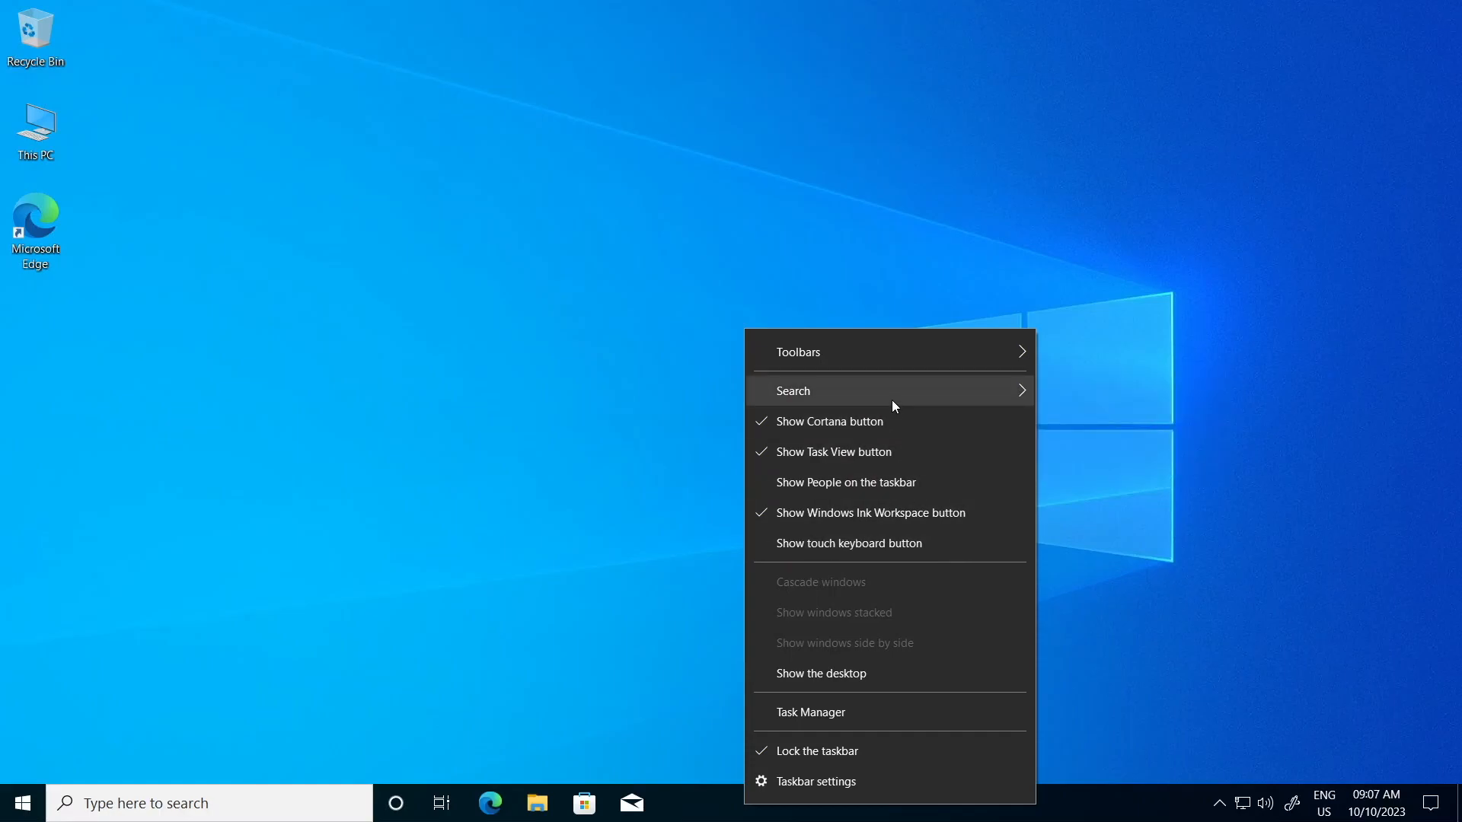
mouse_move(893, 404)
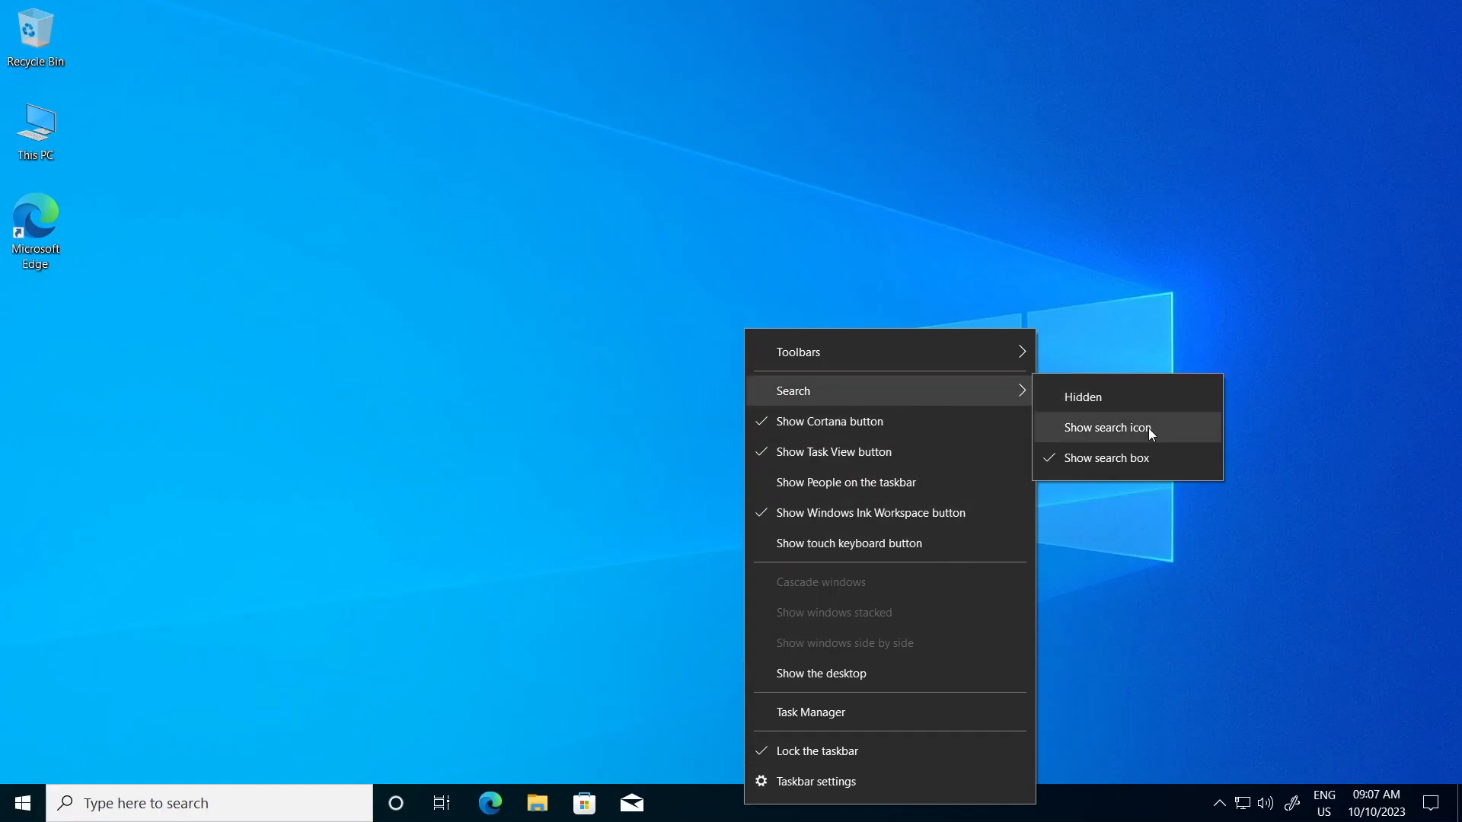
click(1119, 433)
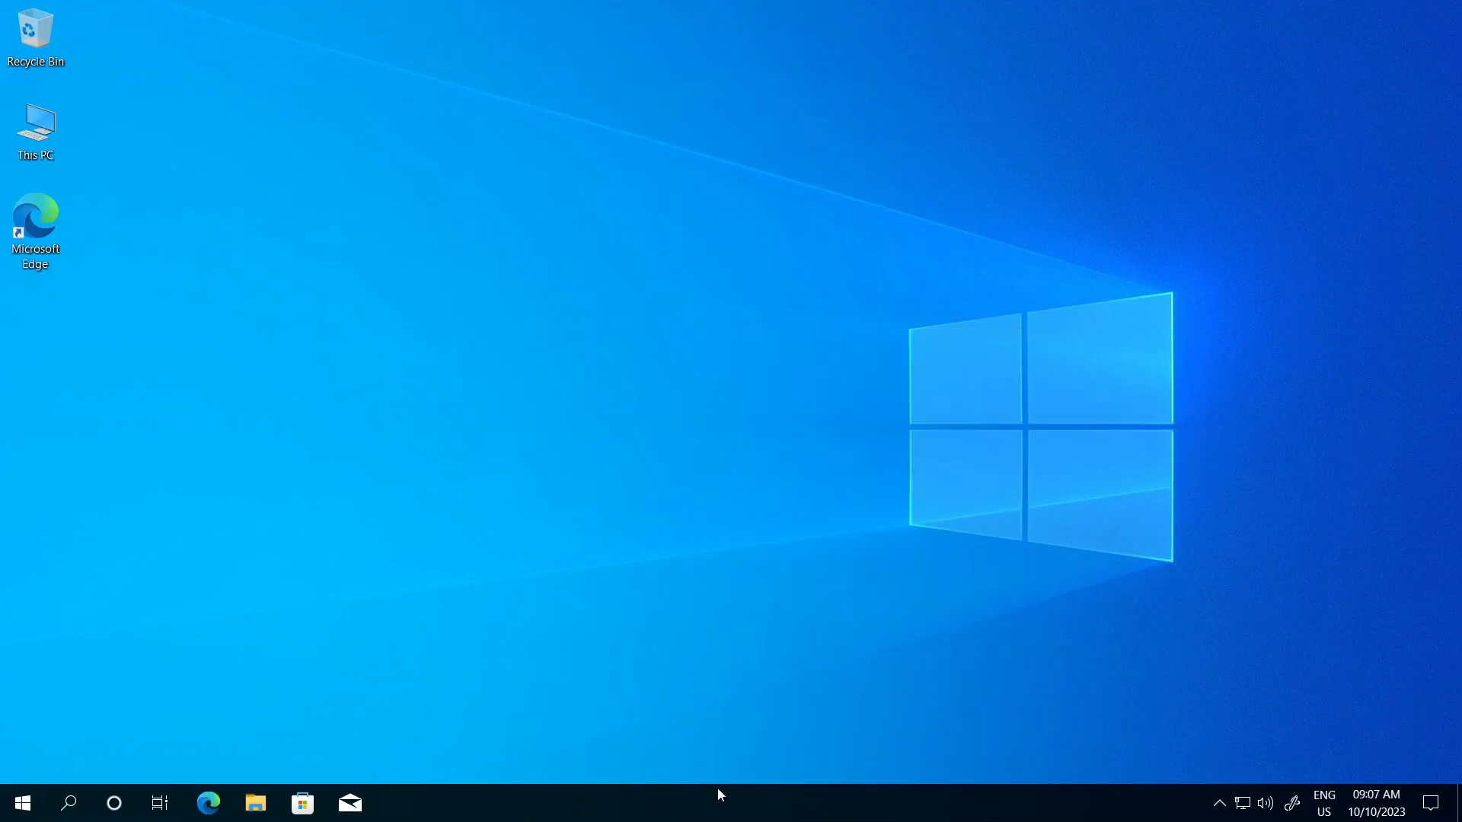
Set the taskbar search to Hidden.
right_click(680, 803)
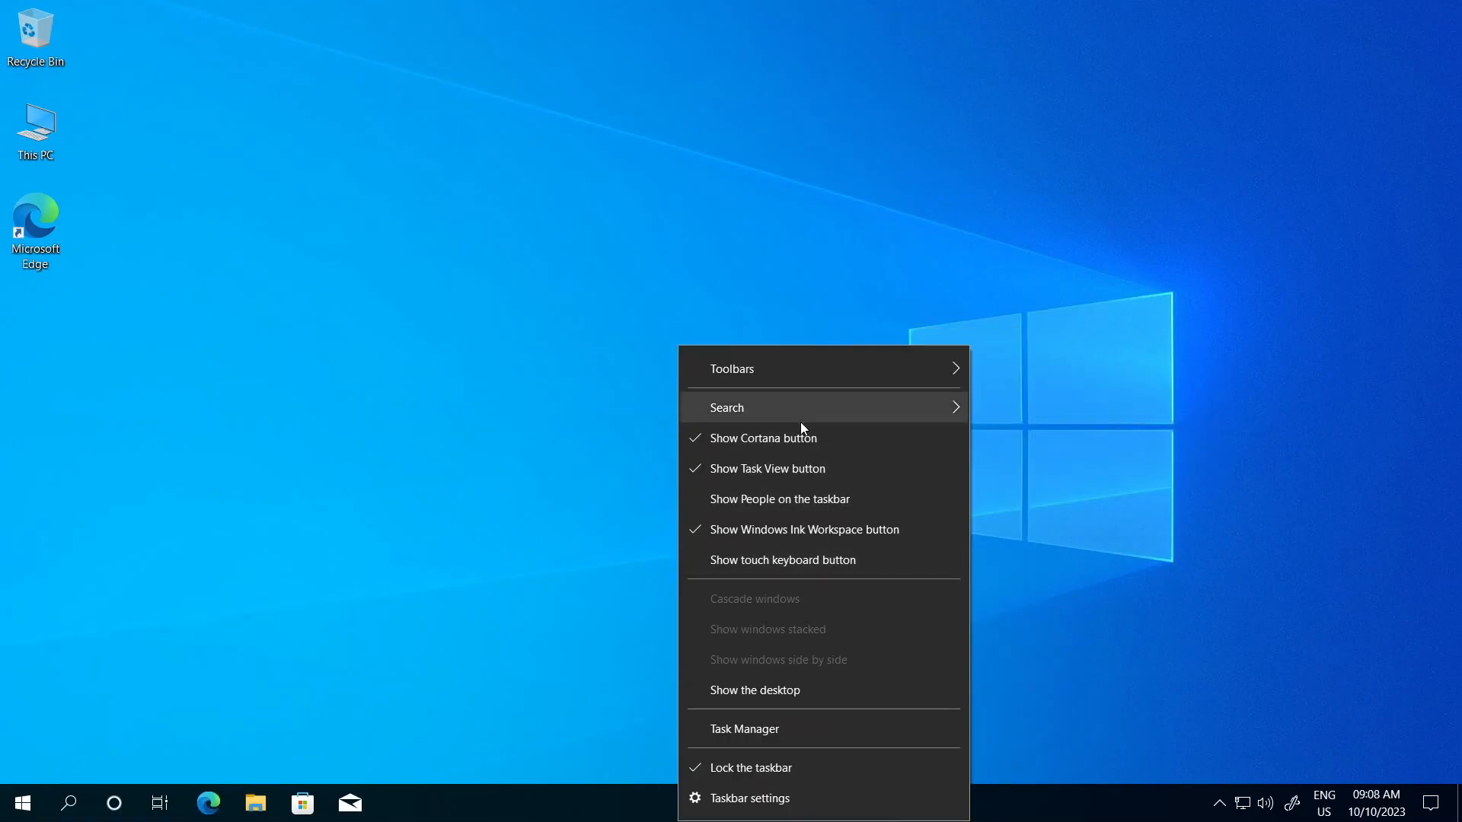
mouse_move(875, 415)
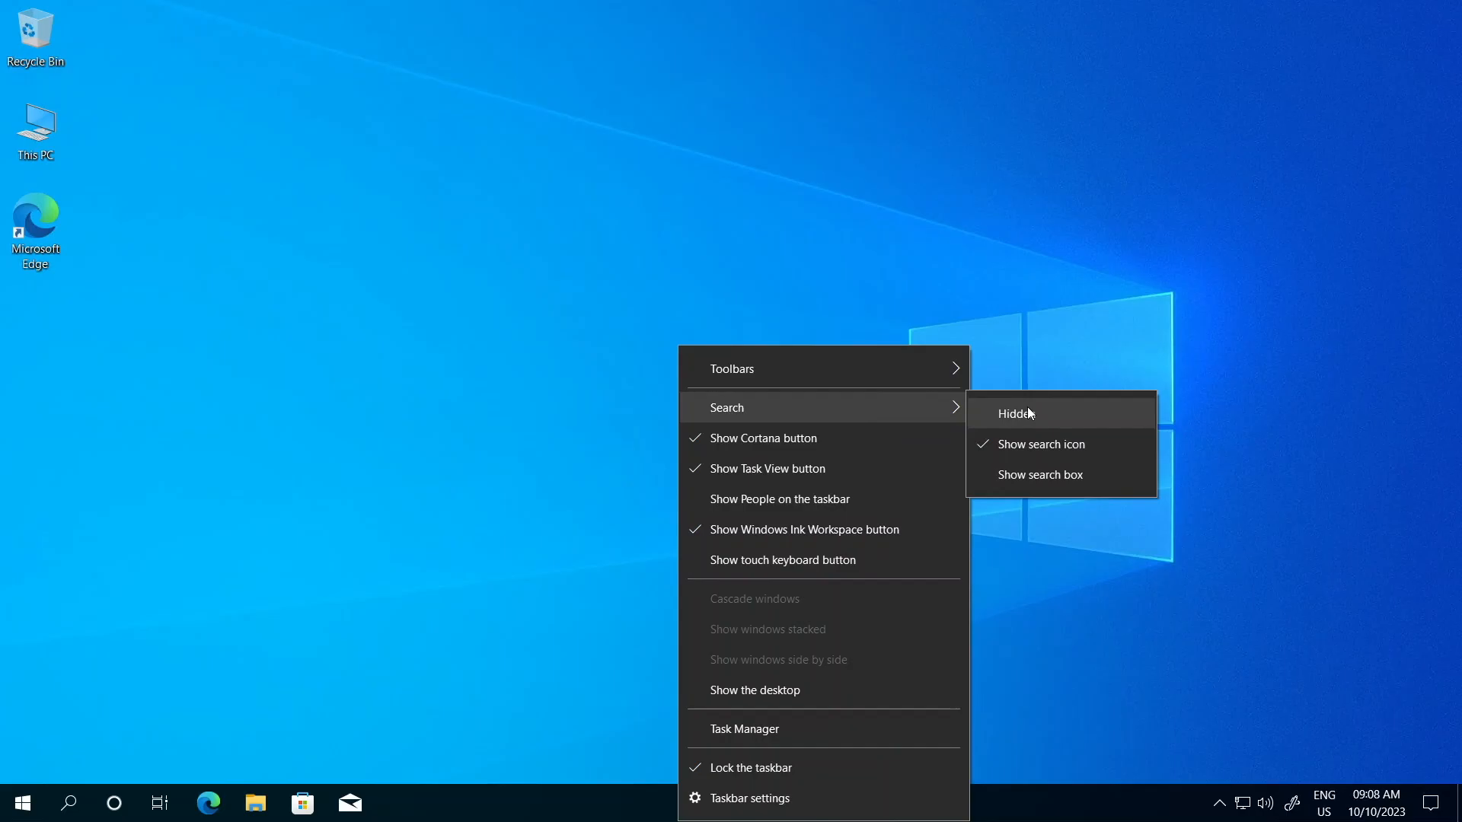
click(1027, 411)
Set the taskbar search to Show search box.
right_click(638, 803)
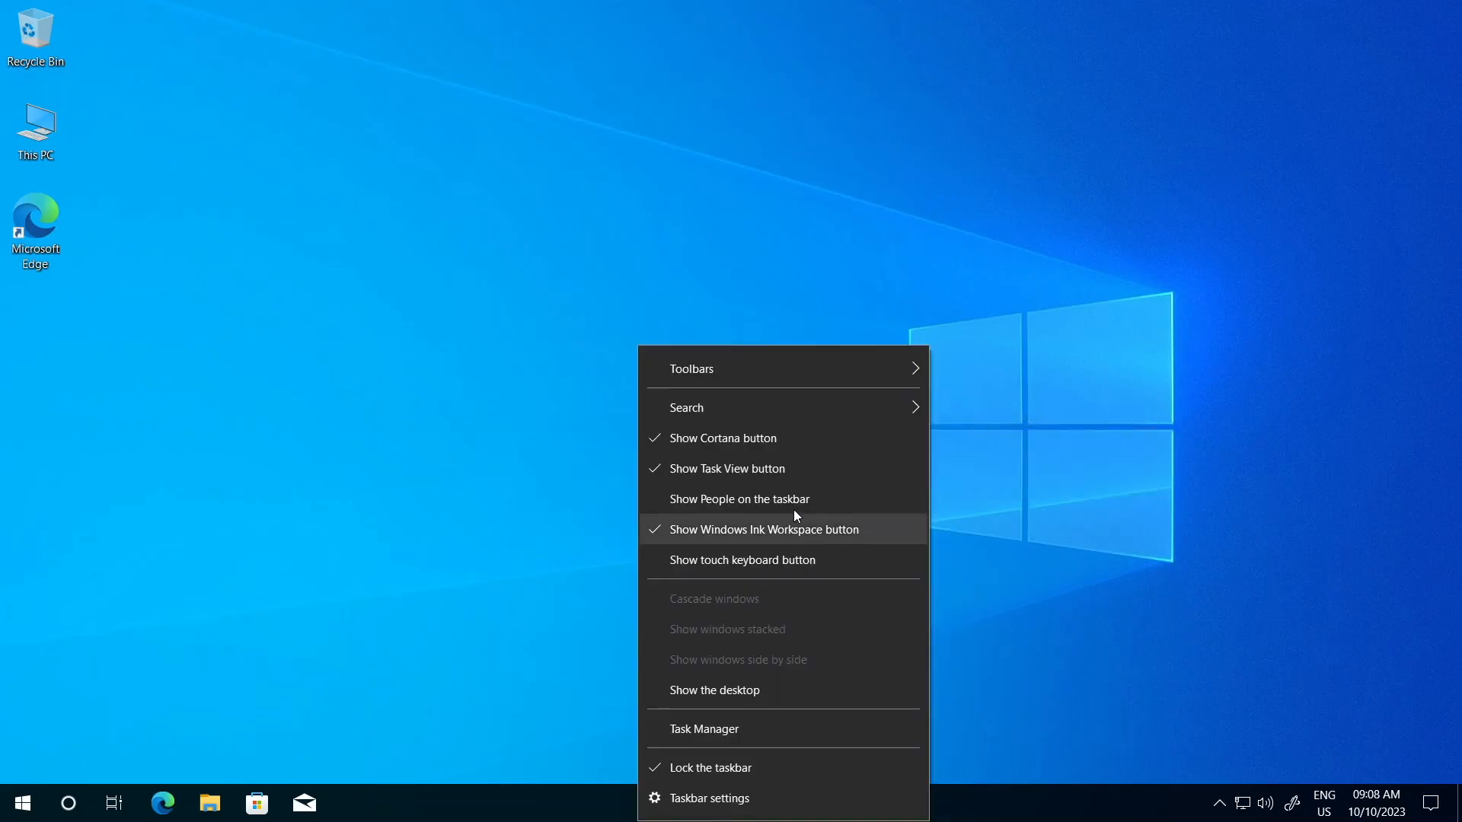
mouse_move(778, 419)
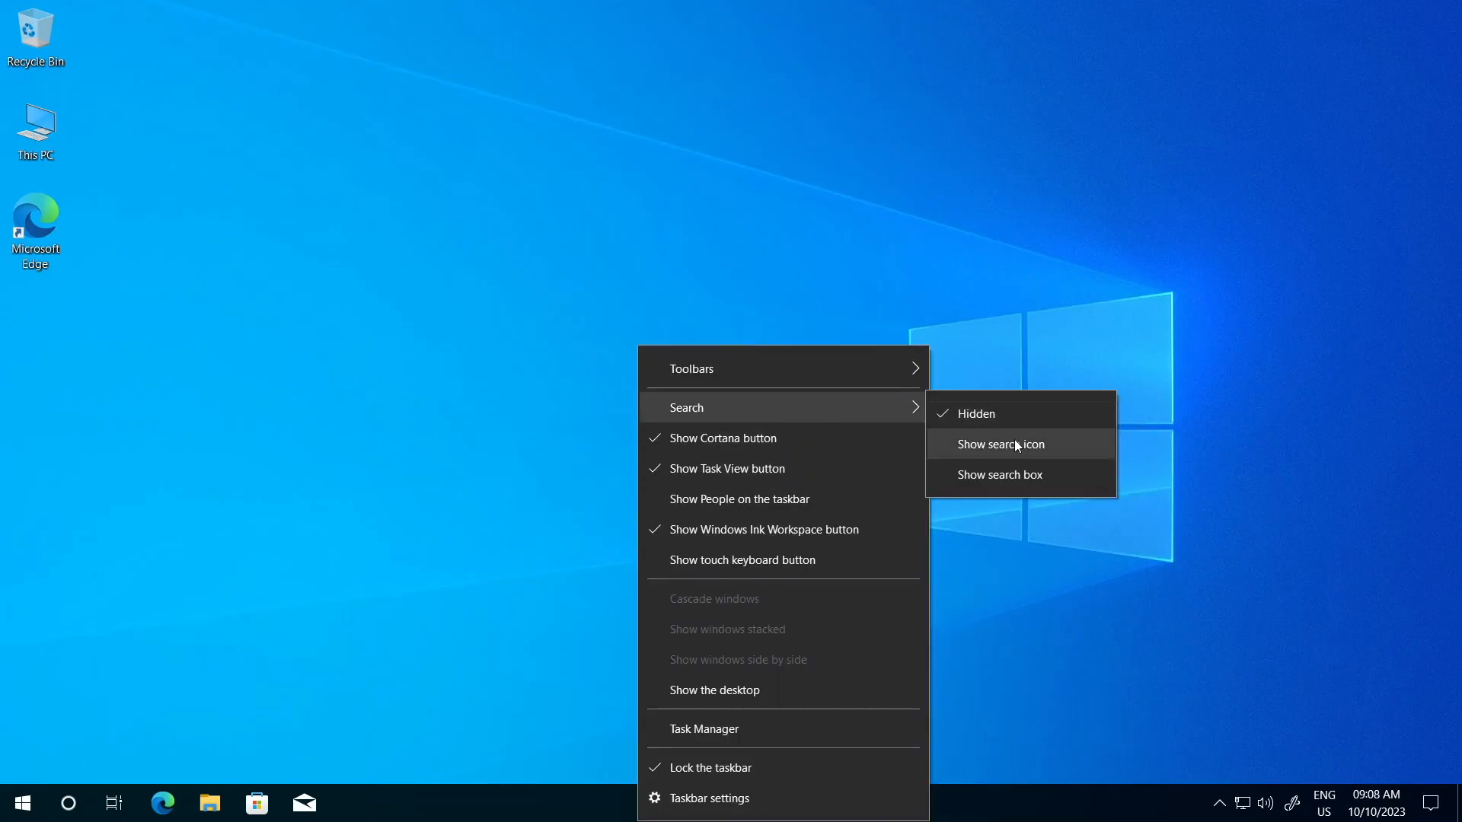
click(1016, 472)
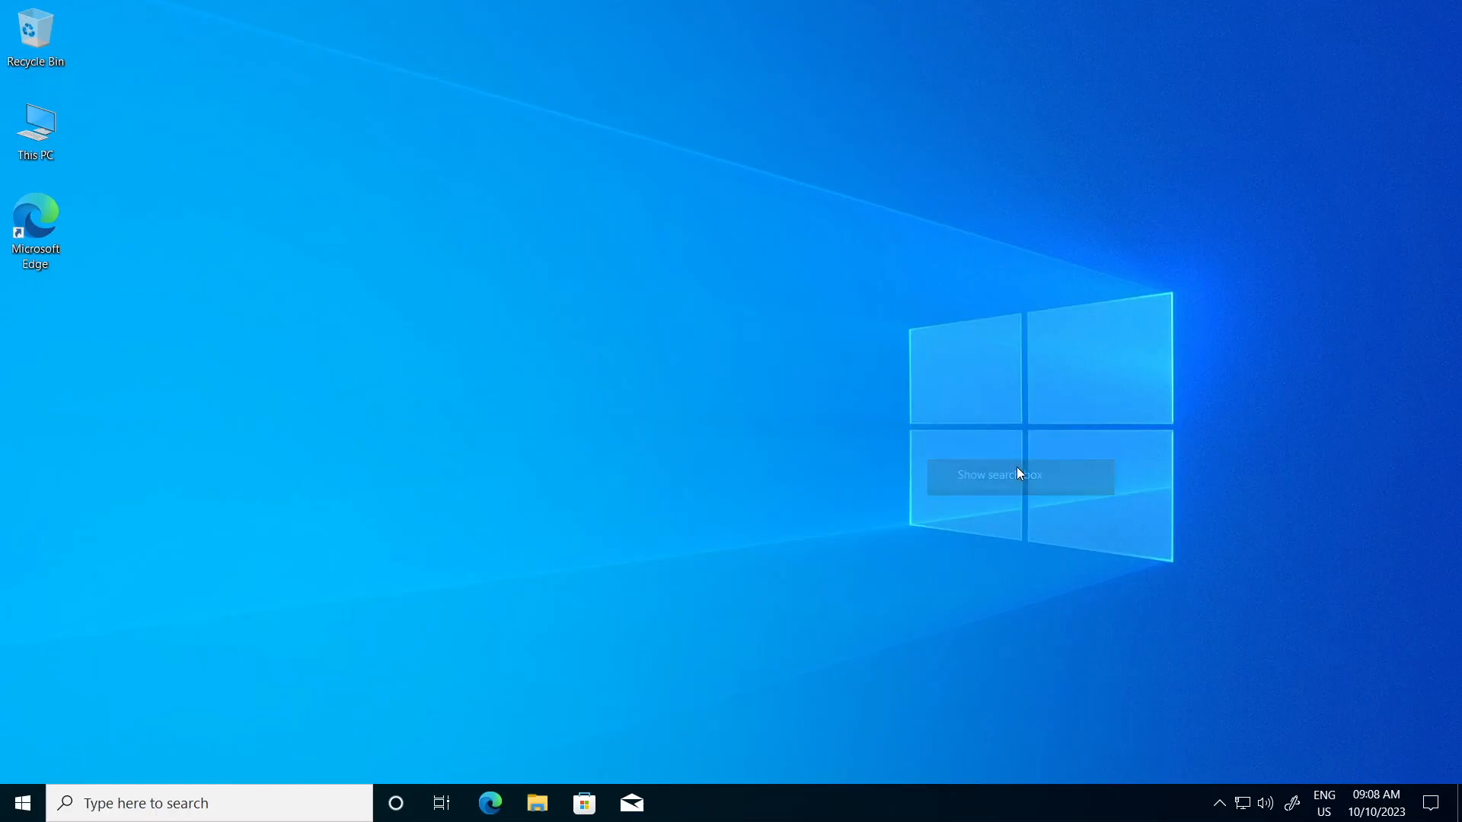
Hide the Cortana button on the taskbar and show it again.
right_click(919, 794)
click(1121, 411)
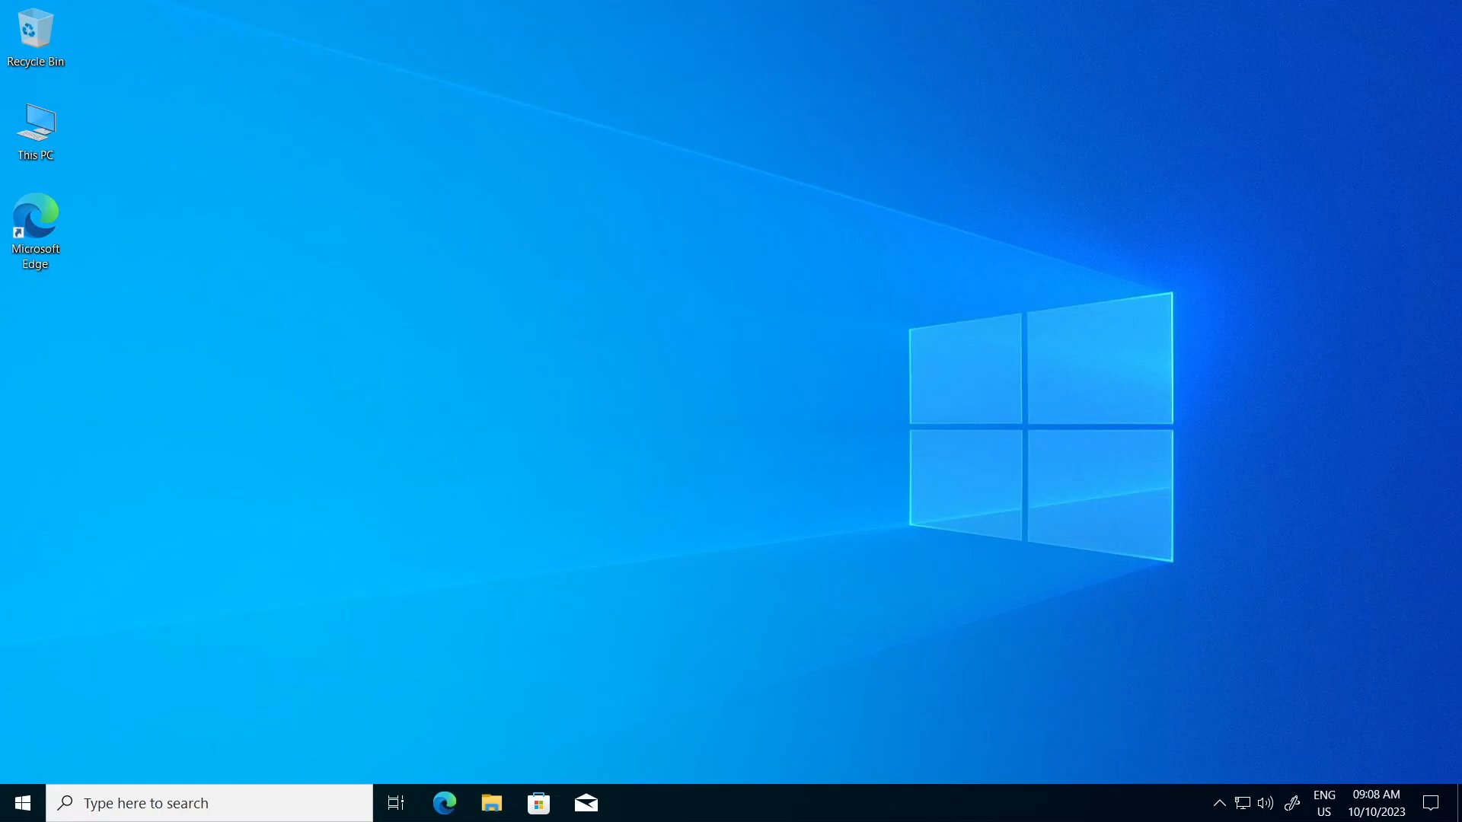
right_click(933, 803)
click(1026, 430)
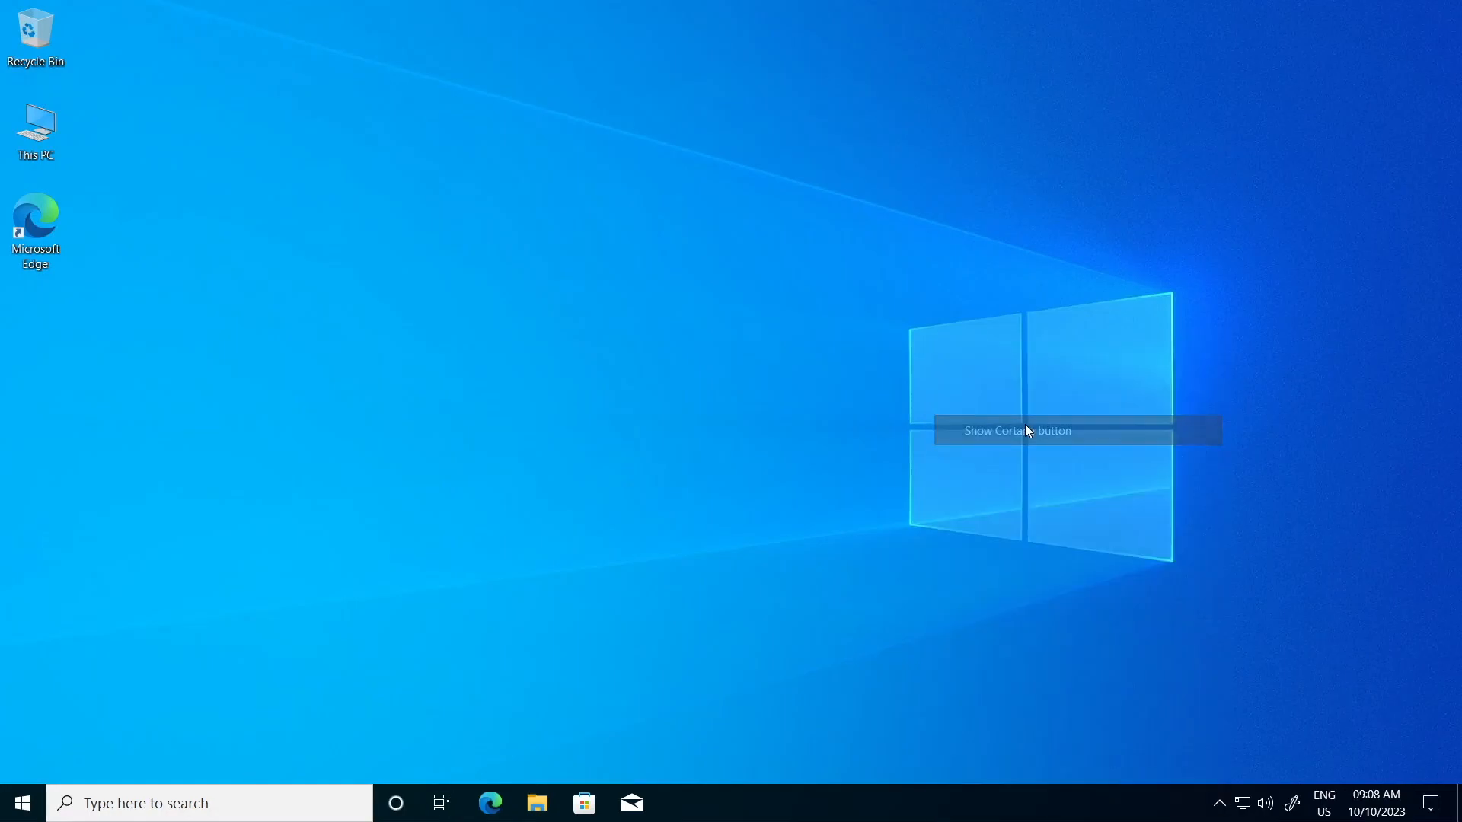
Hide the Task View button on the taskbar and show it again.
right_click(775, 793)
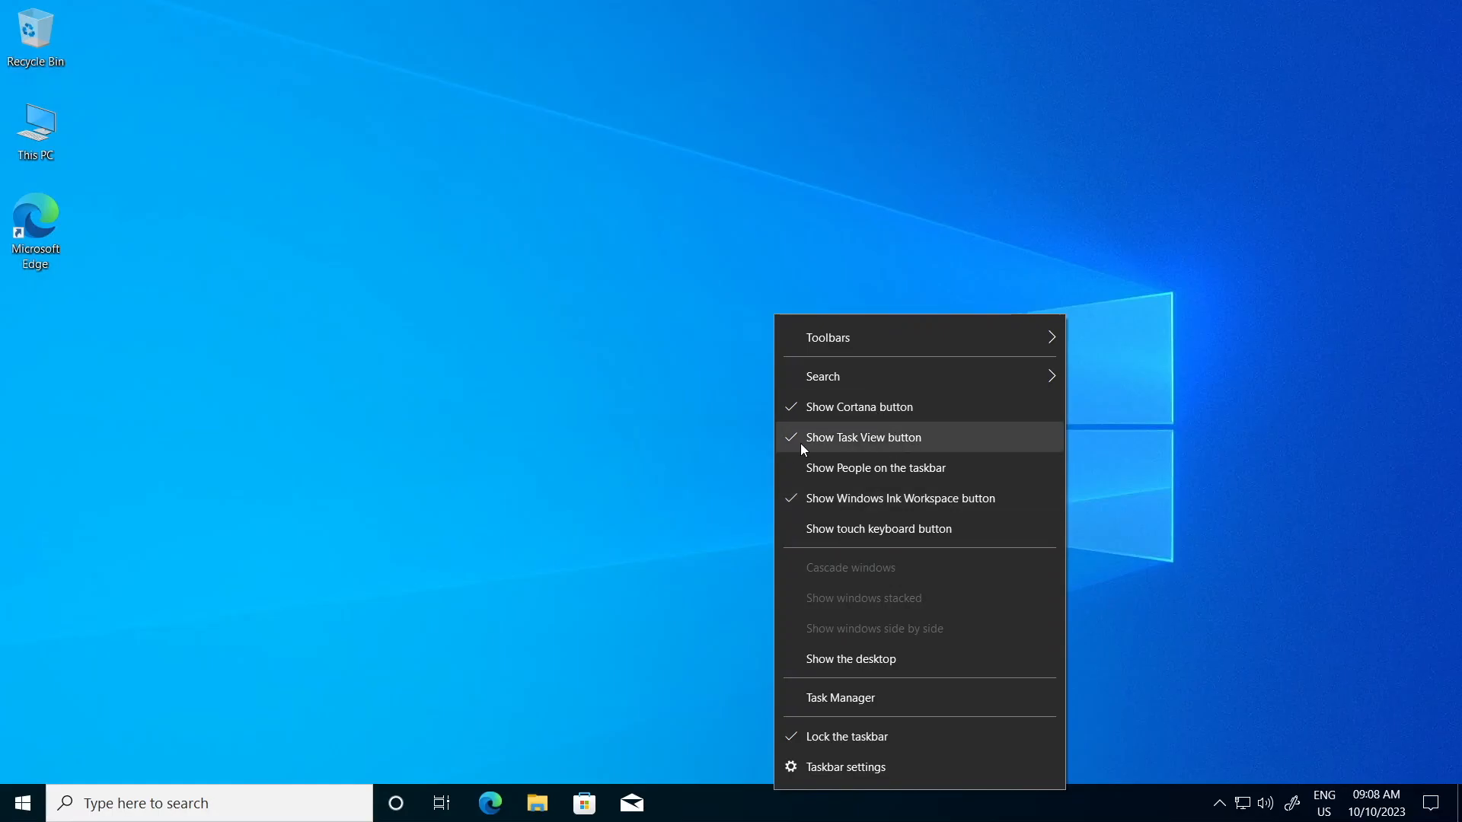
click(724, 427)
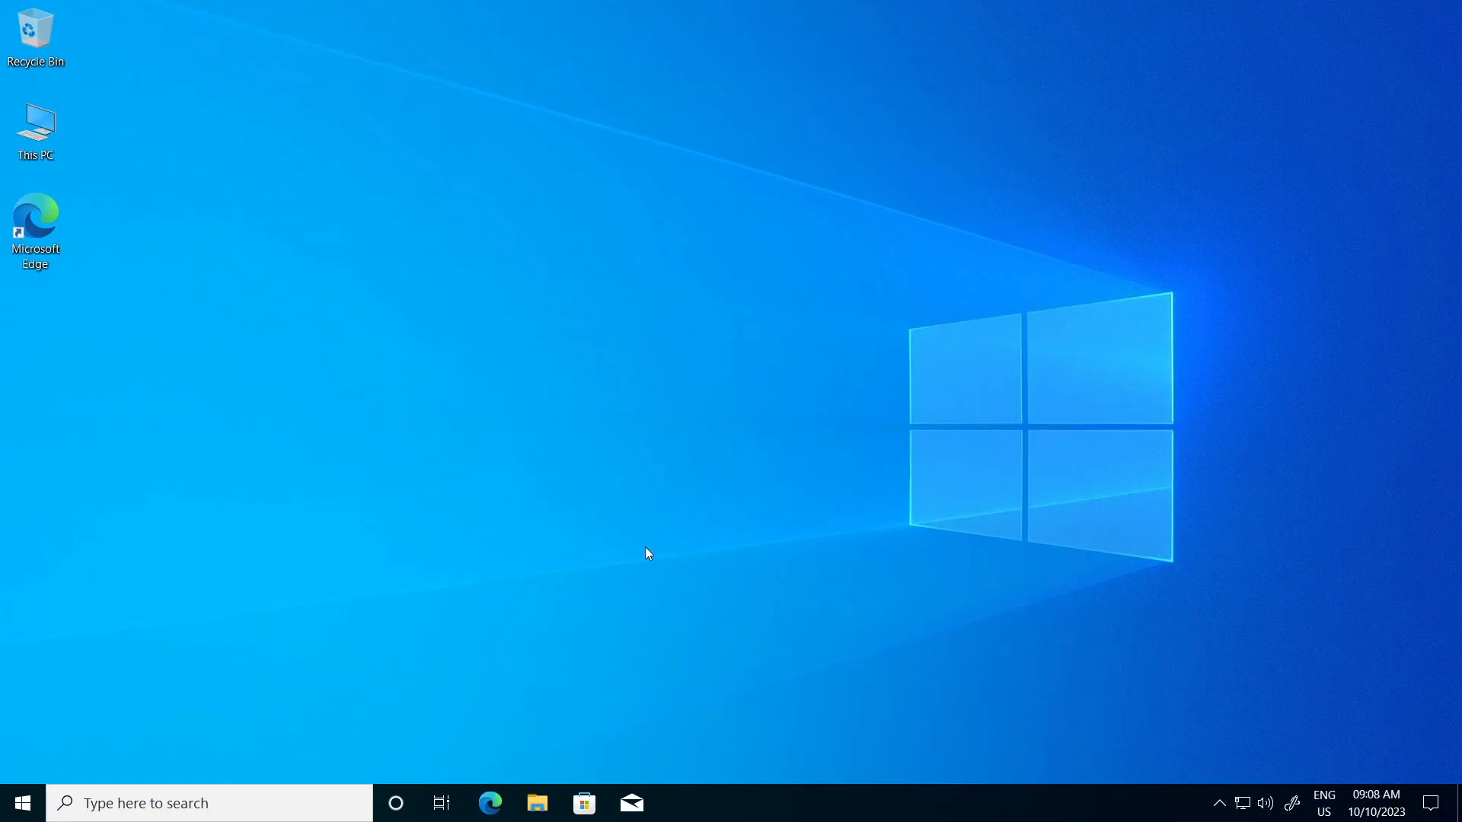
right_click(700, 816)
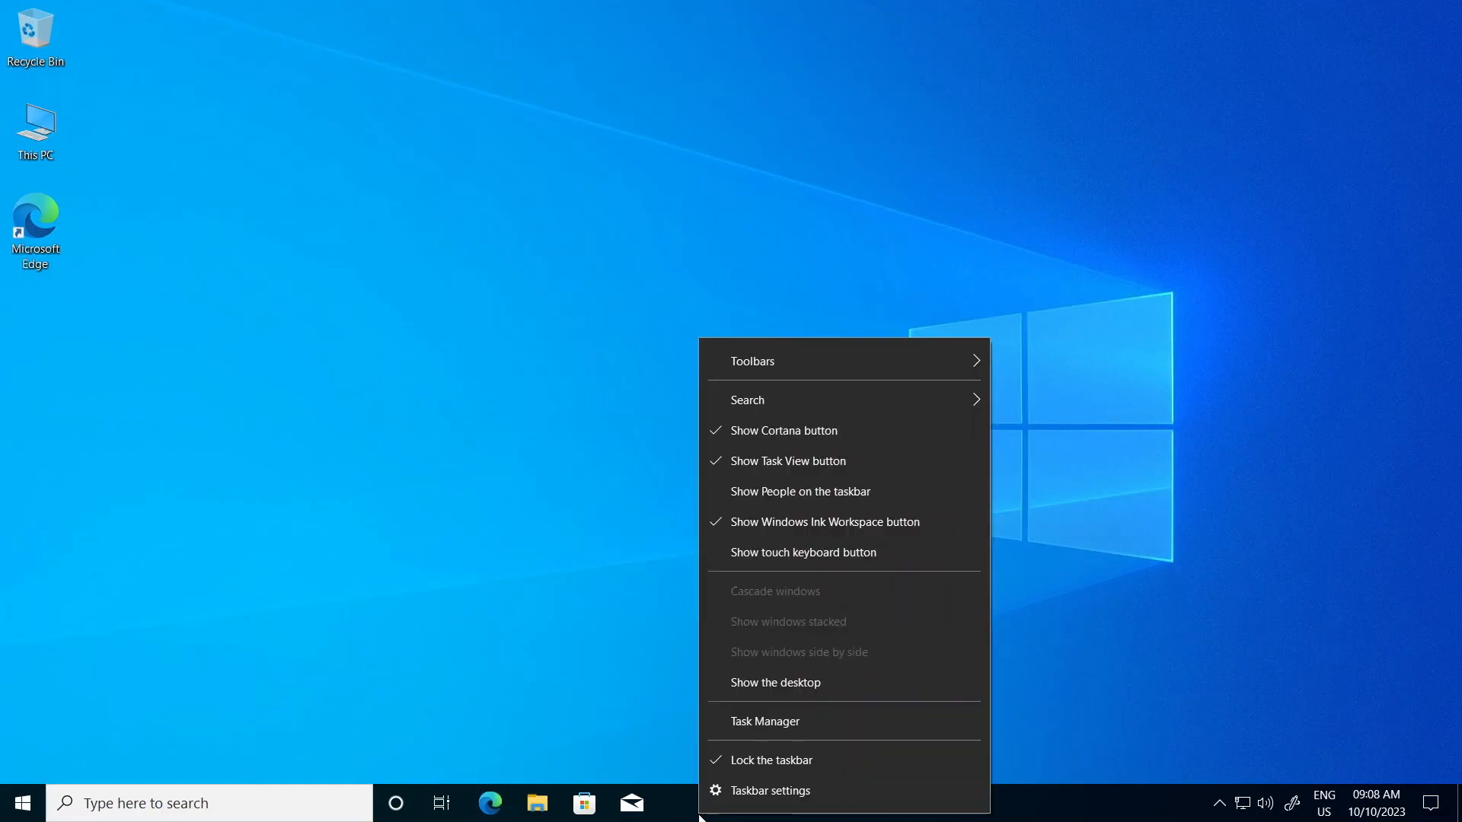
click(788, 466)
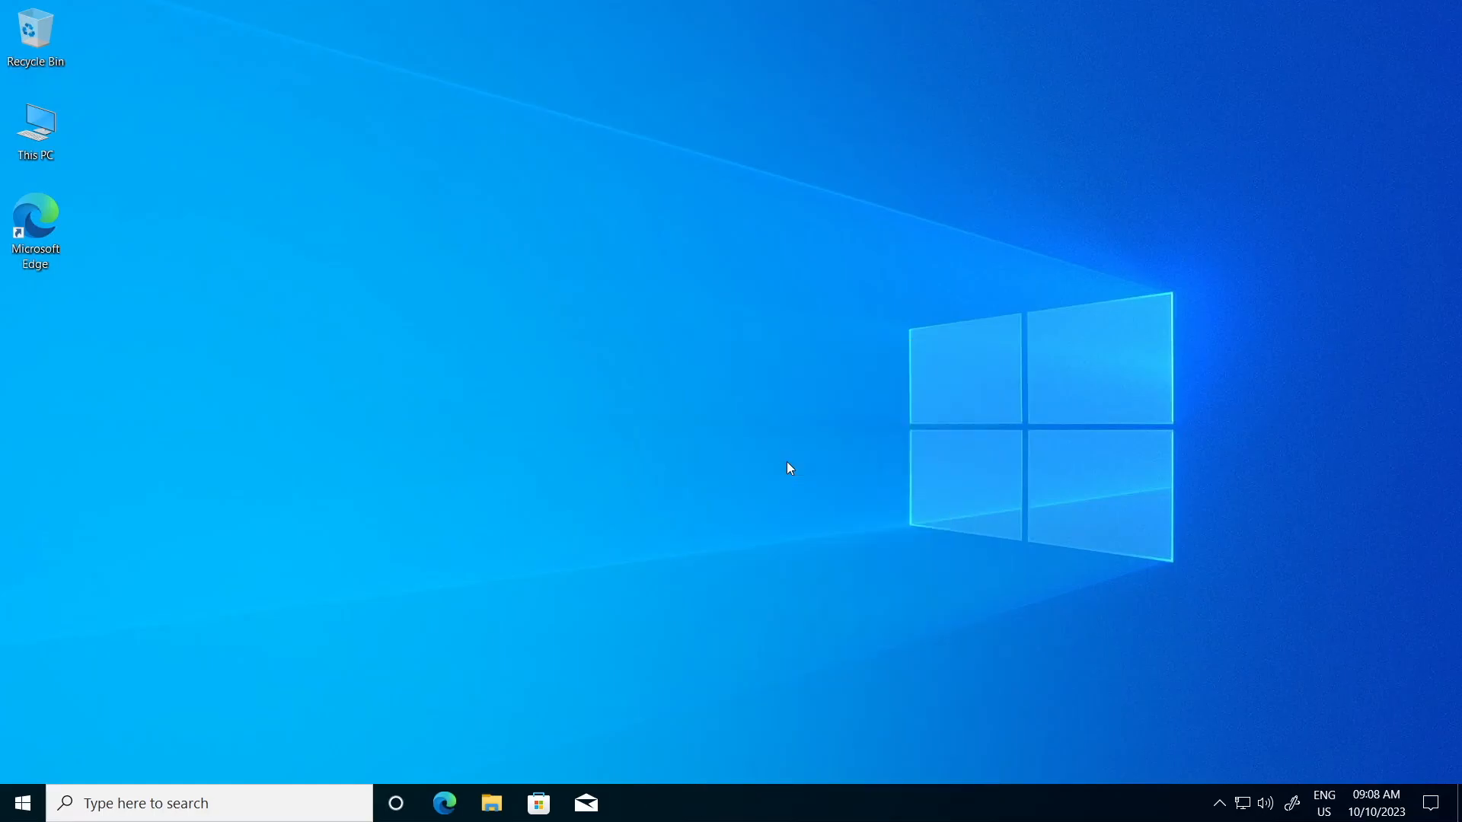
right_click(724, 801)
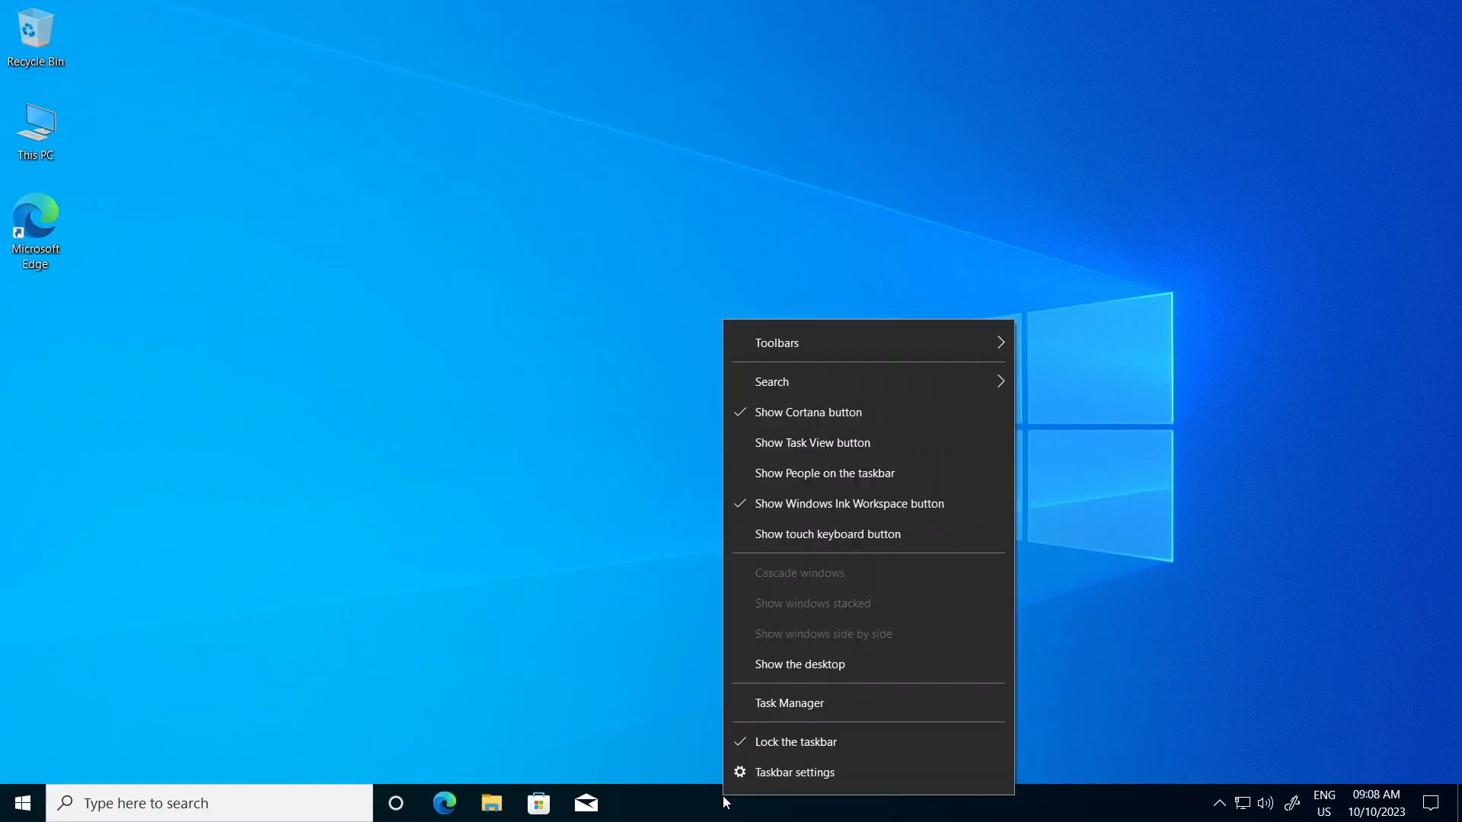
click(906, 447)
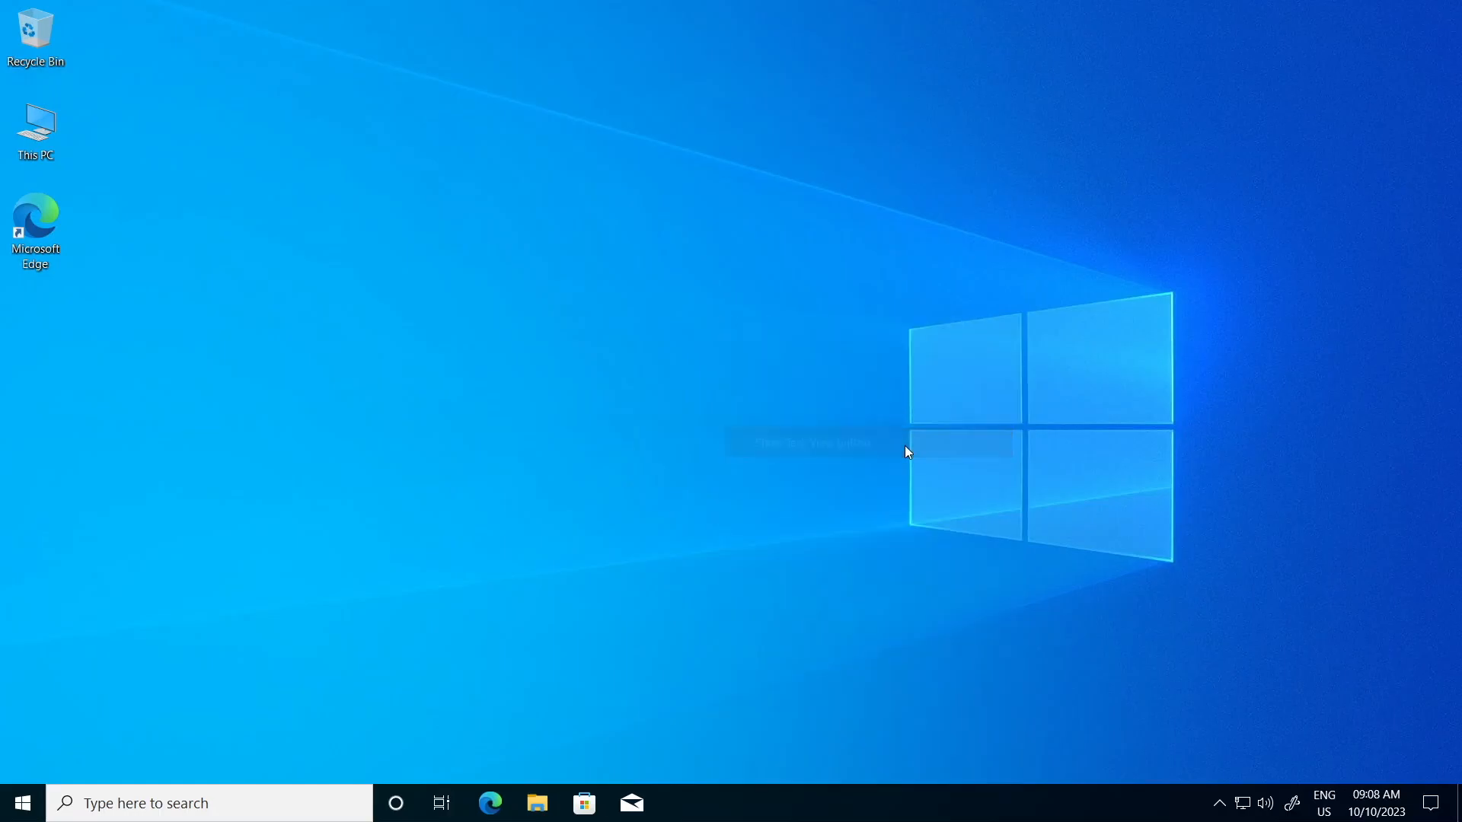
Show People on the taskbar, briefly open and close its flyout, and hide the People button again.
right_click(823, 802)
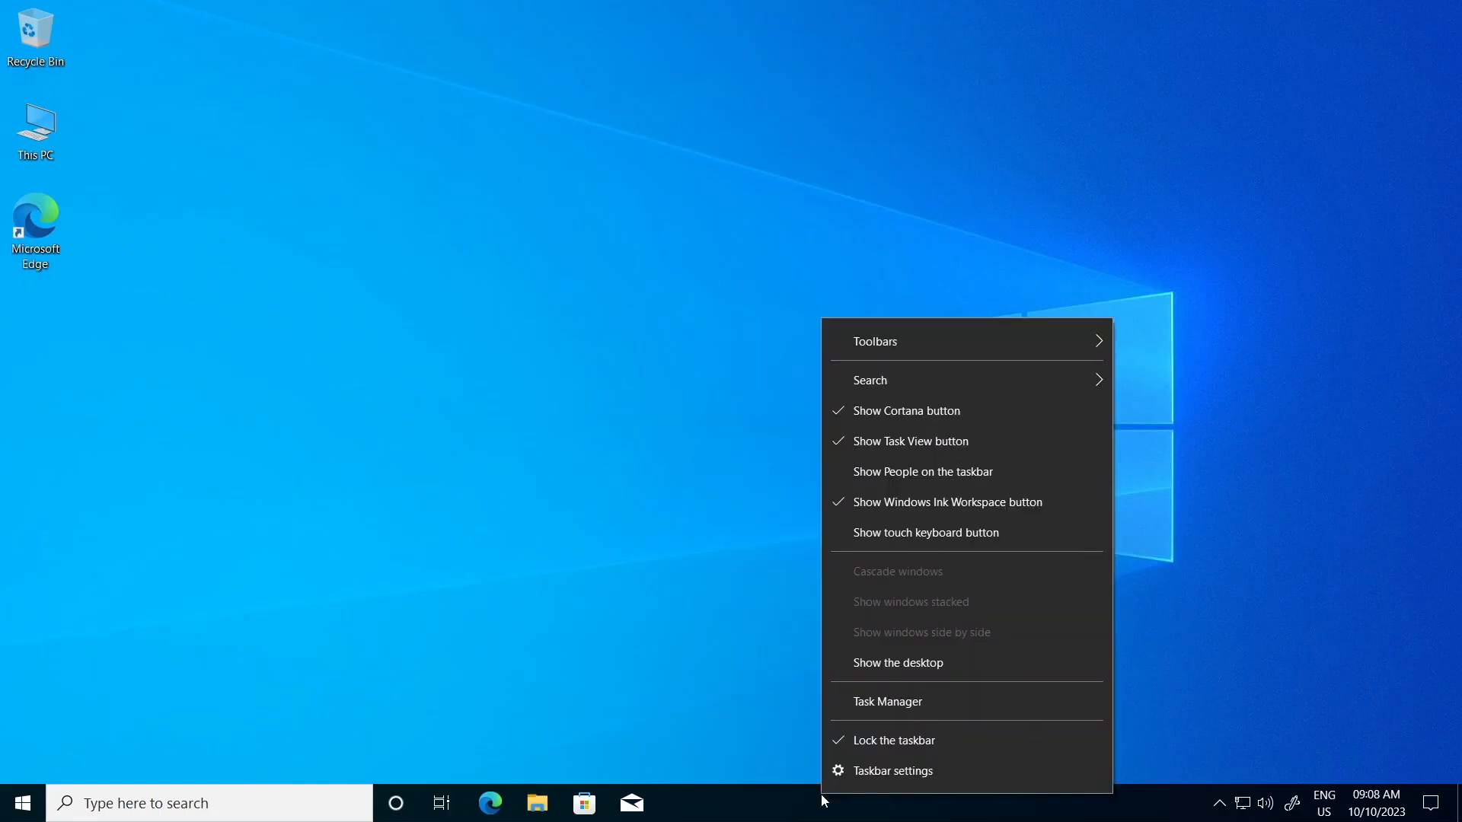
click(1000, 473)
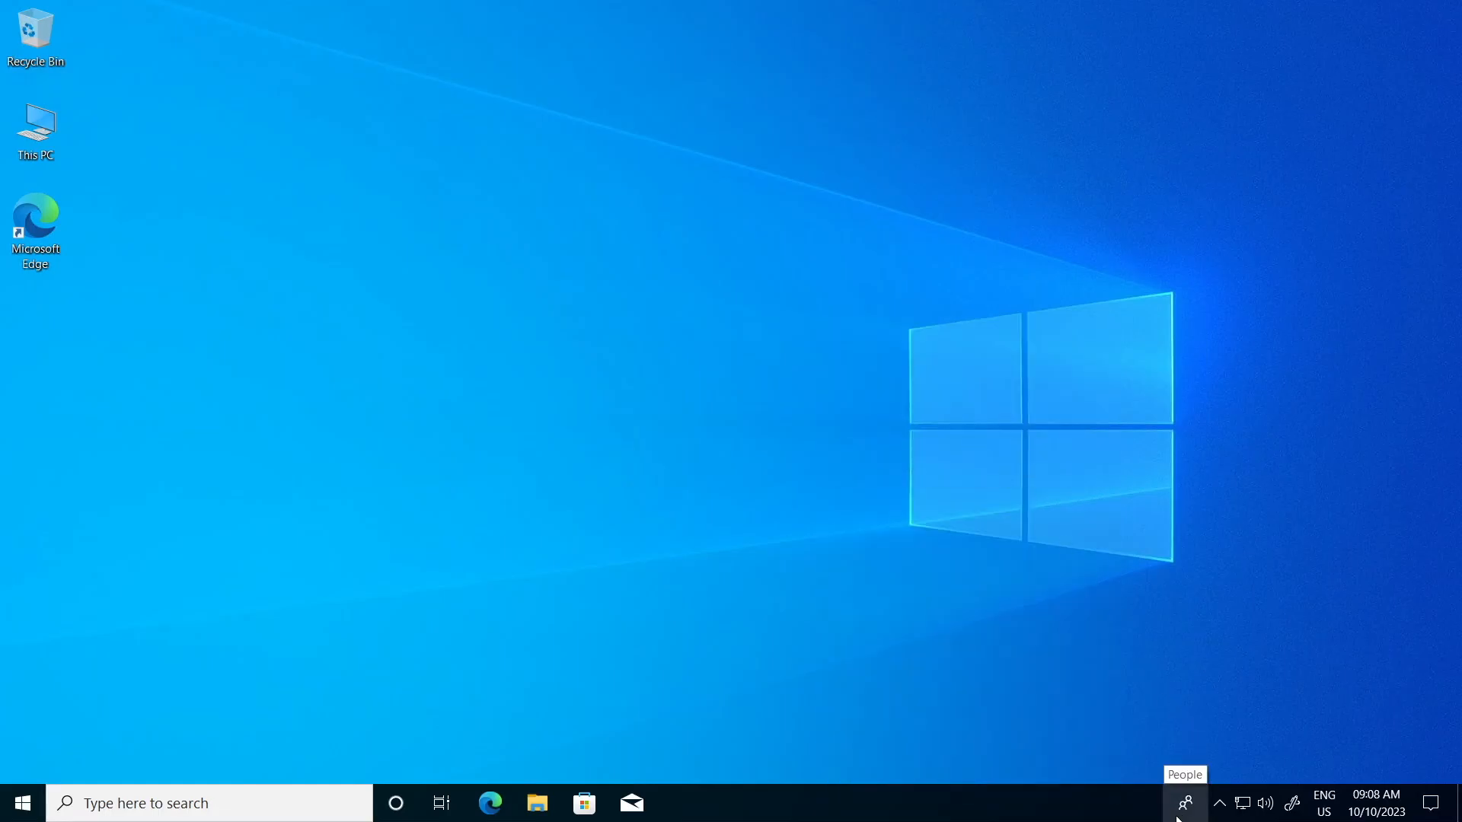
click(1177, 814)
click(1178, 814)
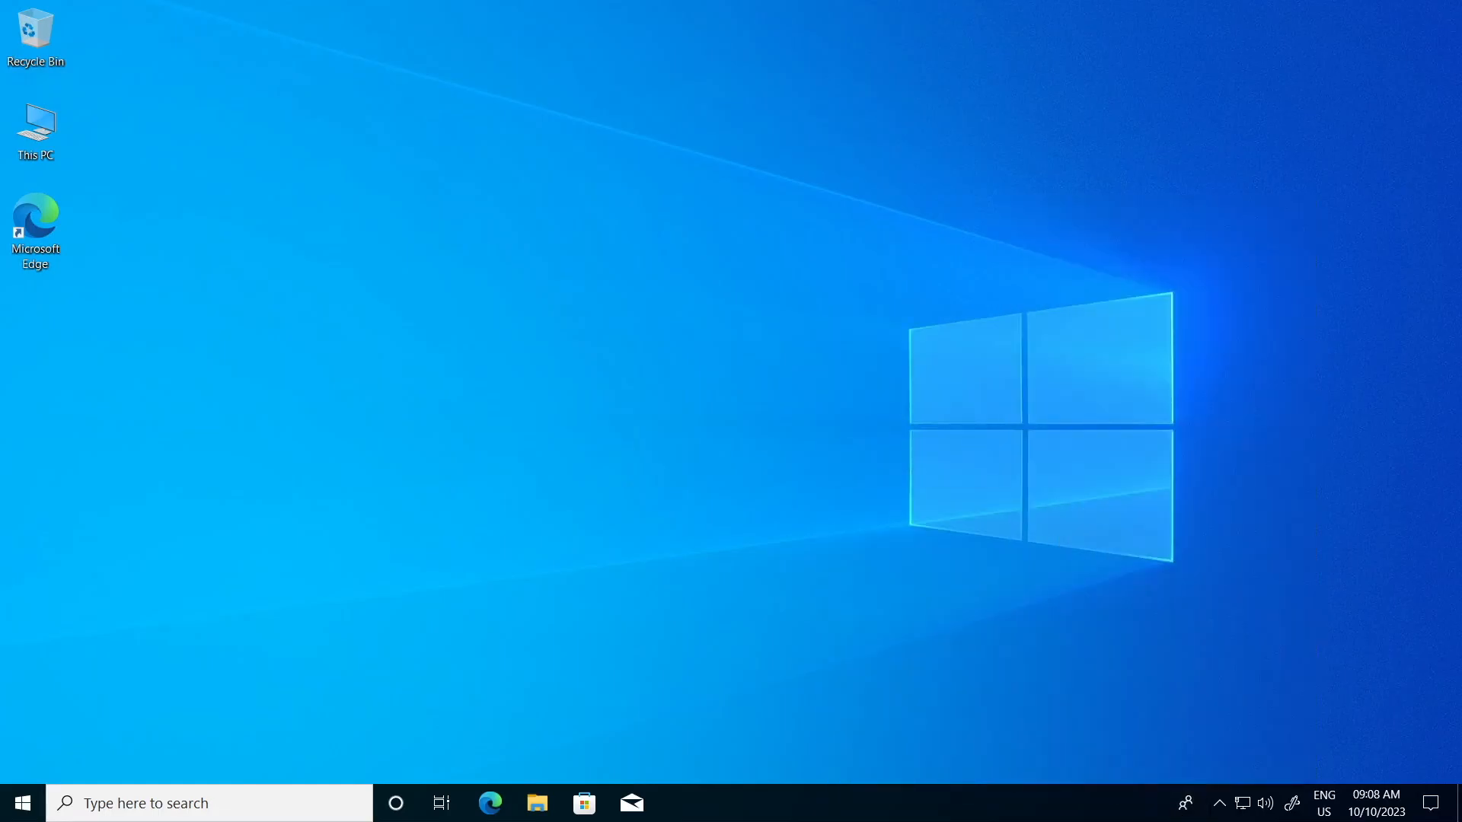
right_click(1059, 803)
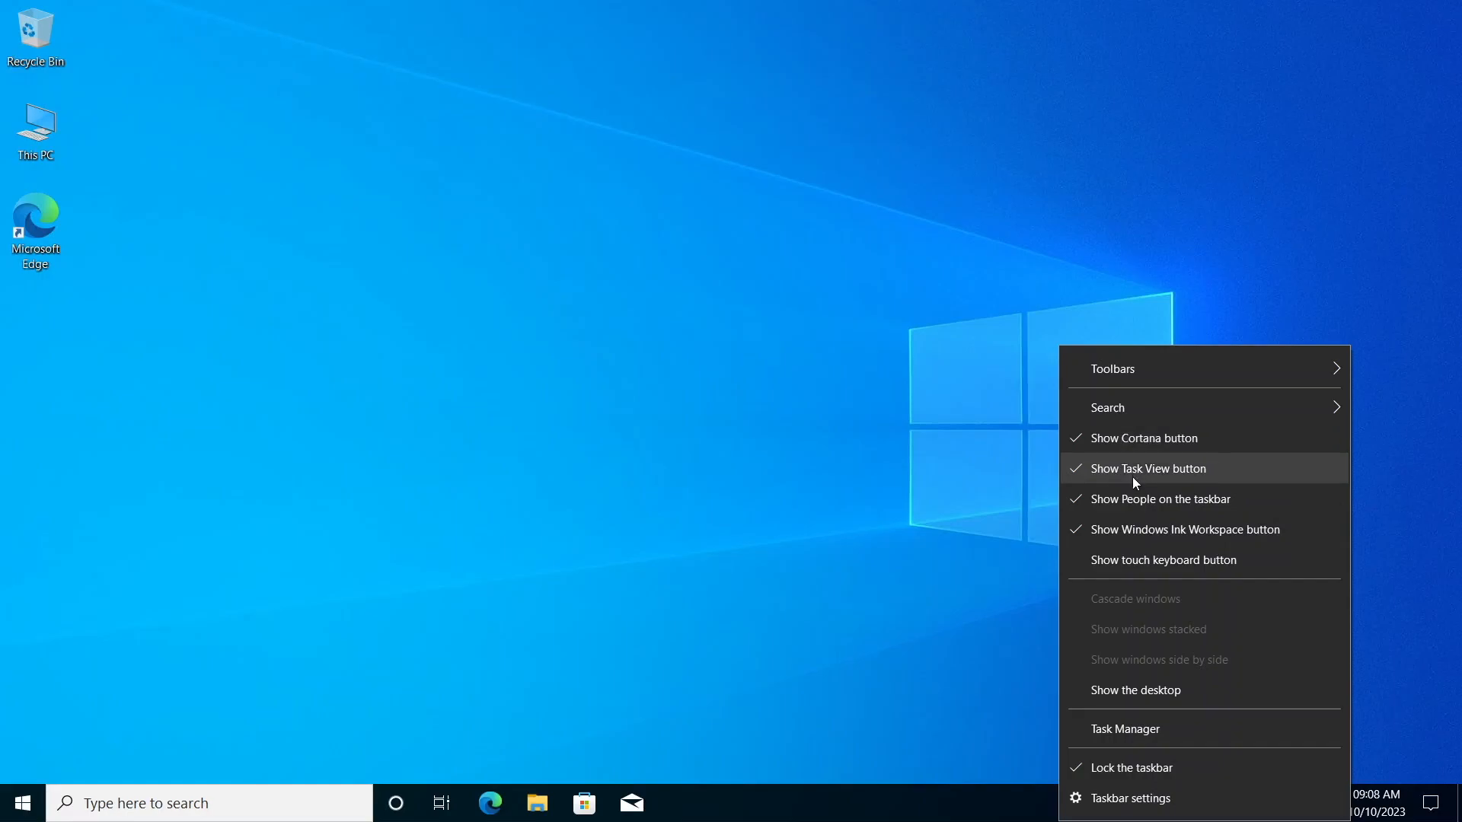
click(1137, 503)
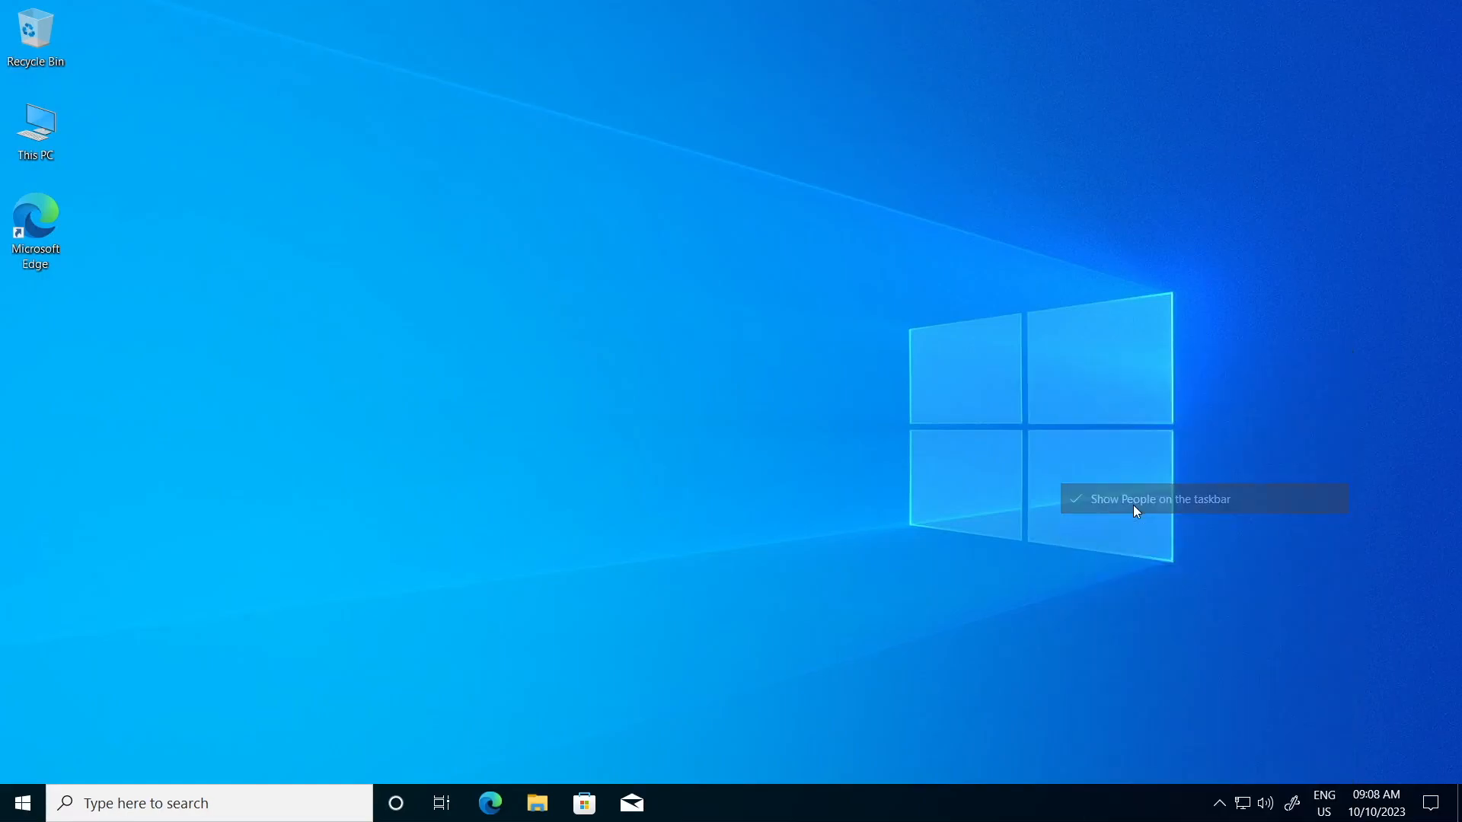
Open the Windows Ink Workspace from the taskbar to view its options, and close it.
right_click(834, 805)
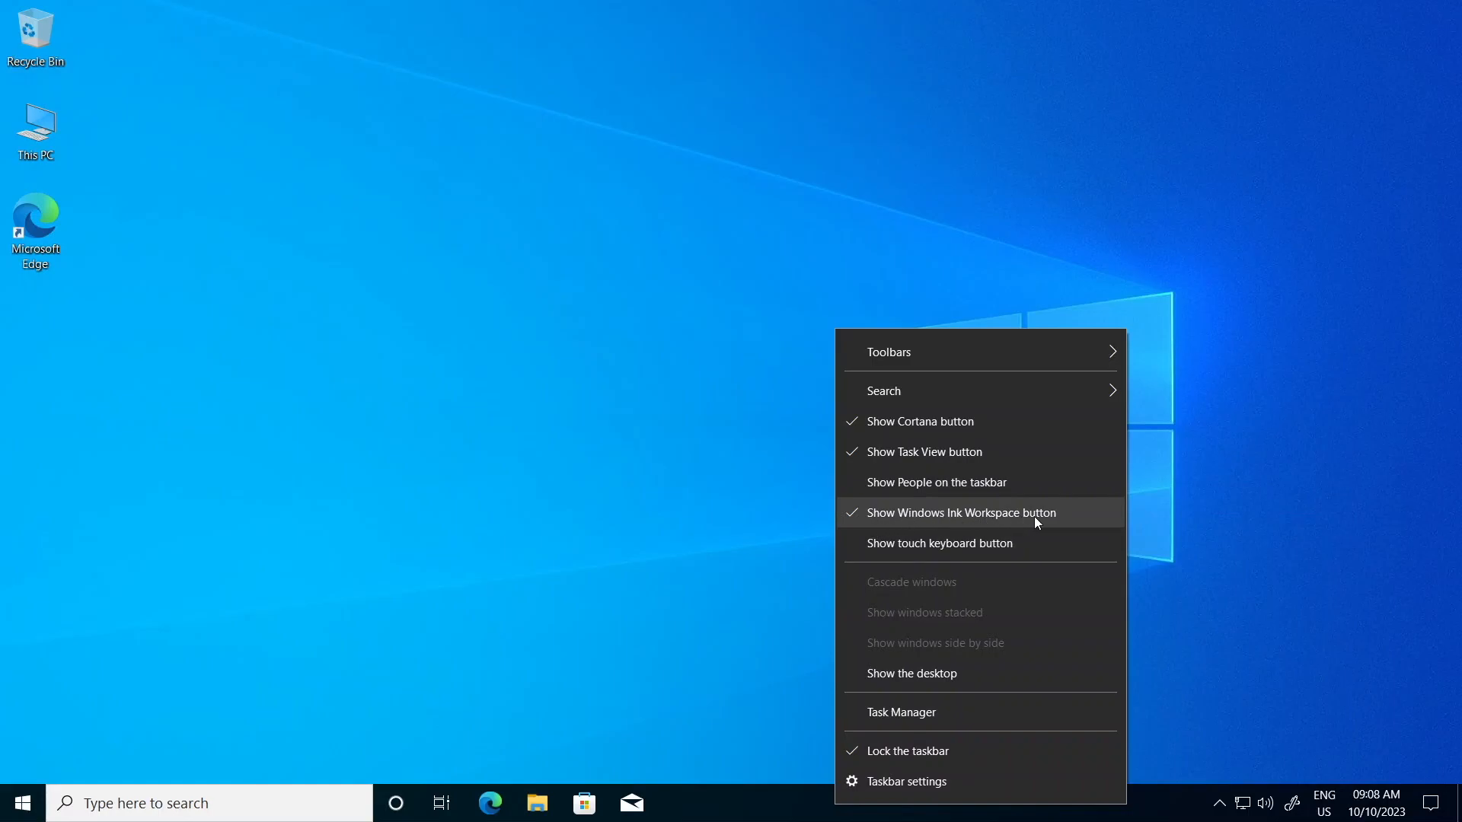
click(1185, 606)
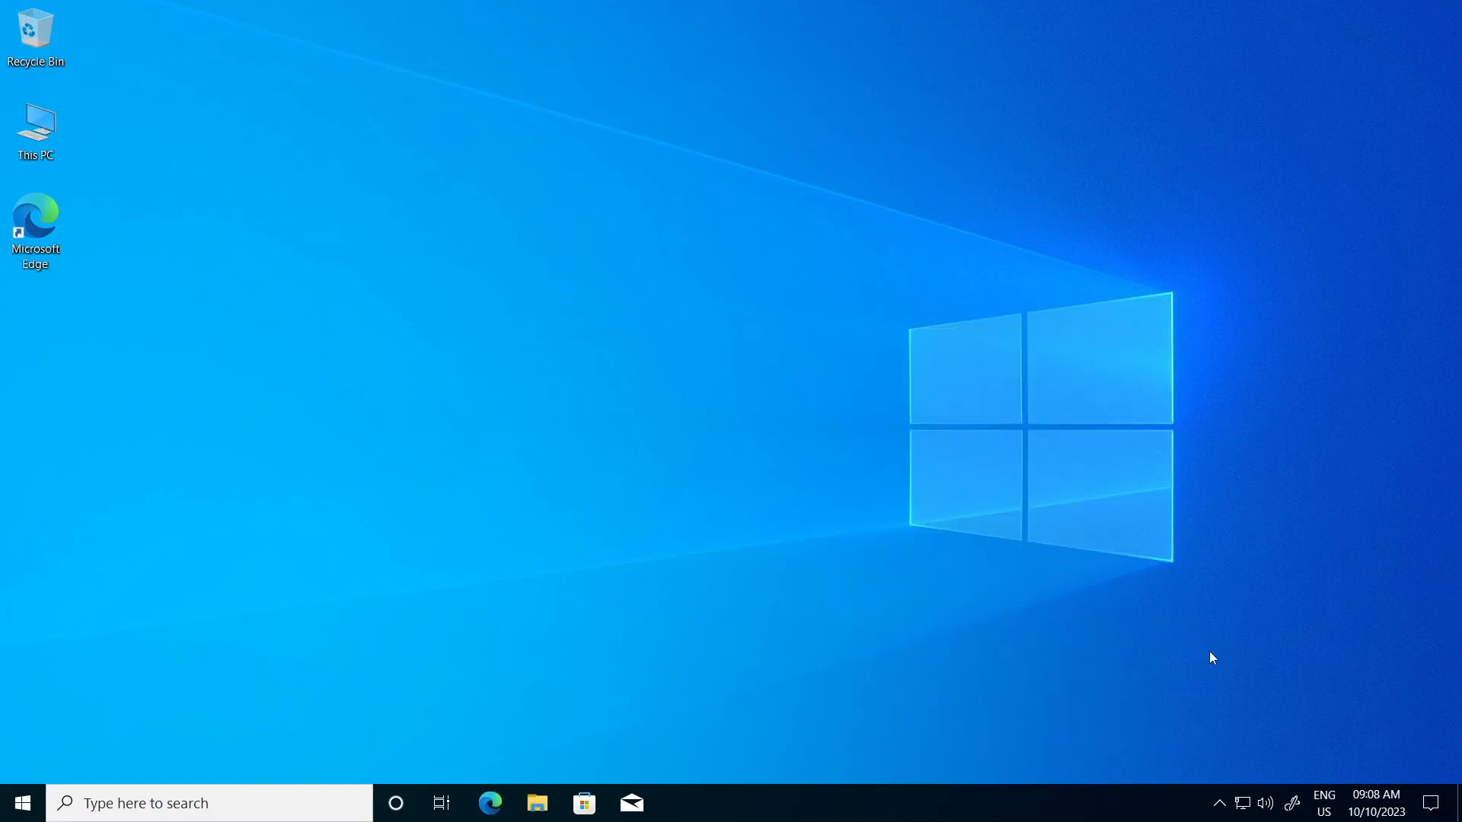
click(1300, 815)
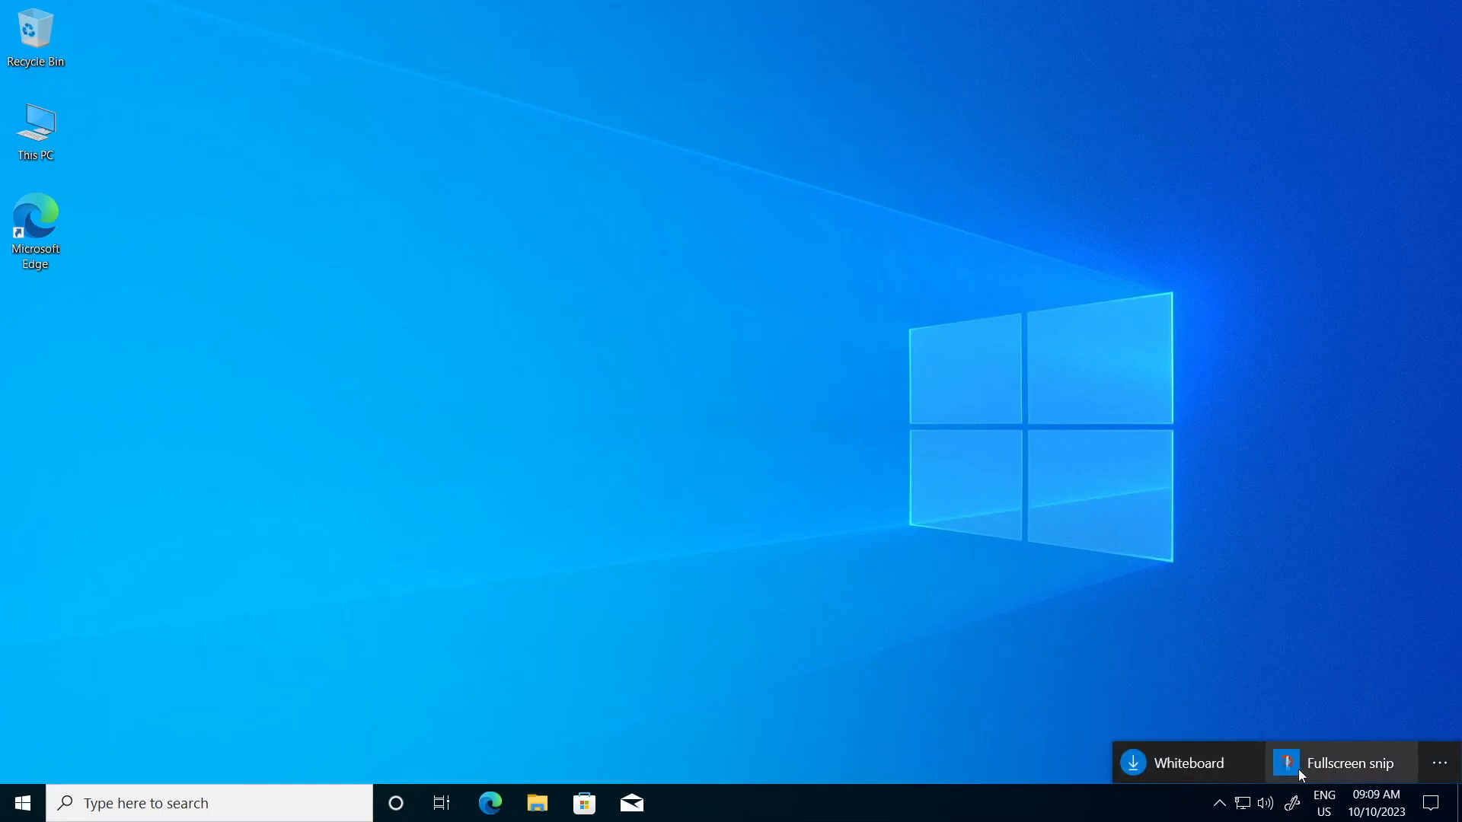
click(1334, 688)
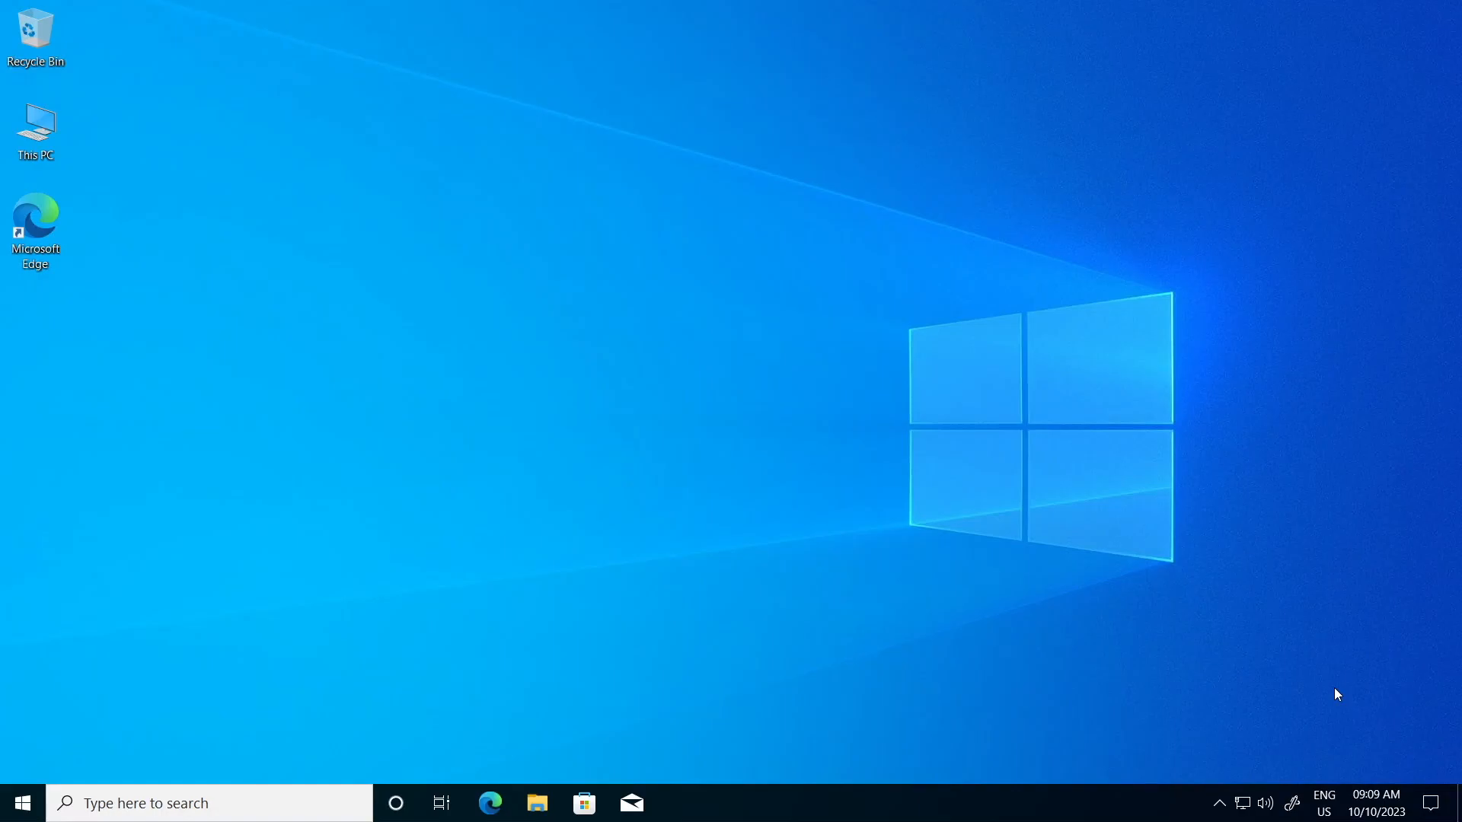
Show the touch keyboard button on the taskbar, open and close the touch keyboard, and hide the button again.
right_click(907, 814)
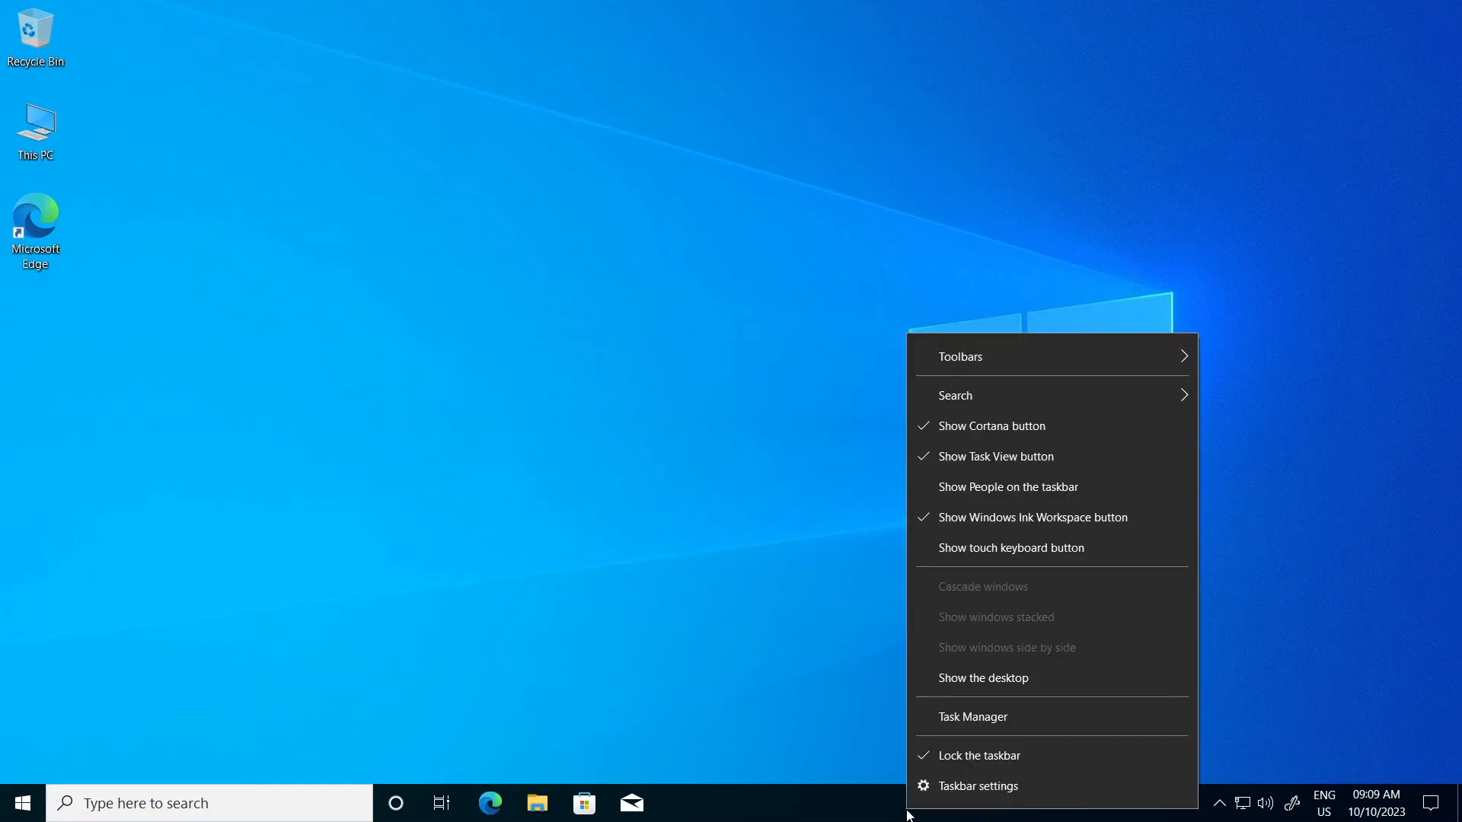
click(1033, 564)
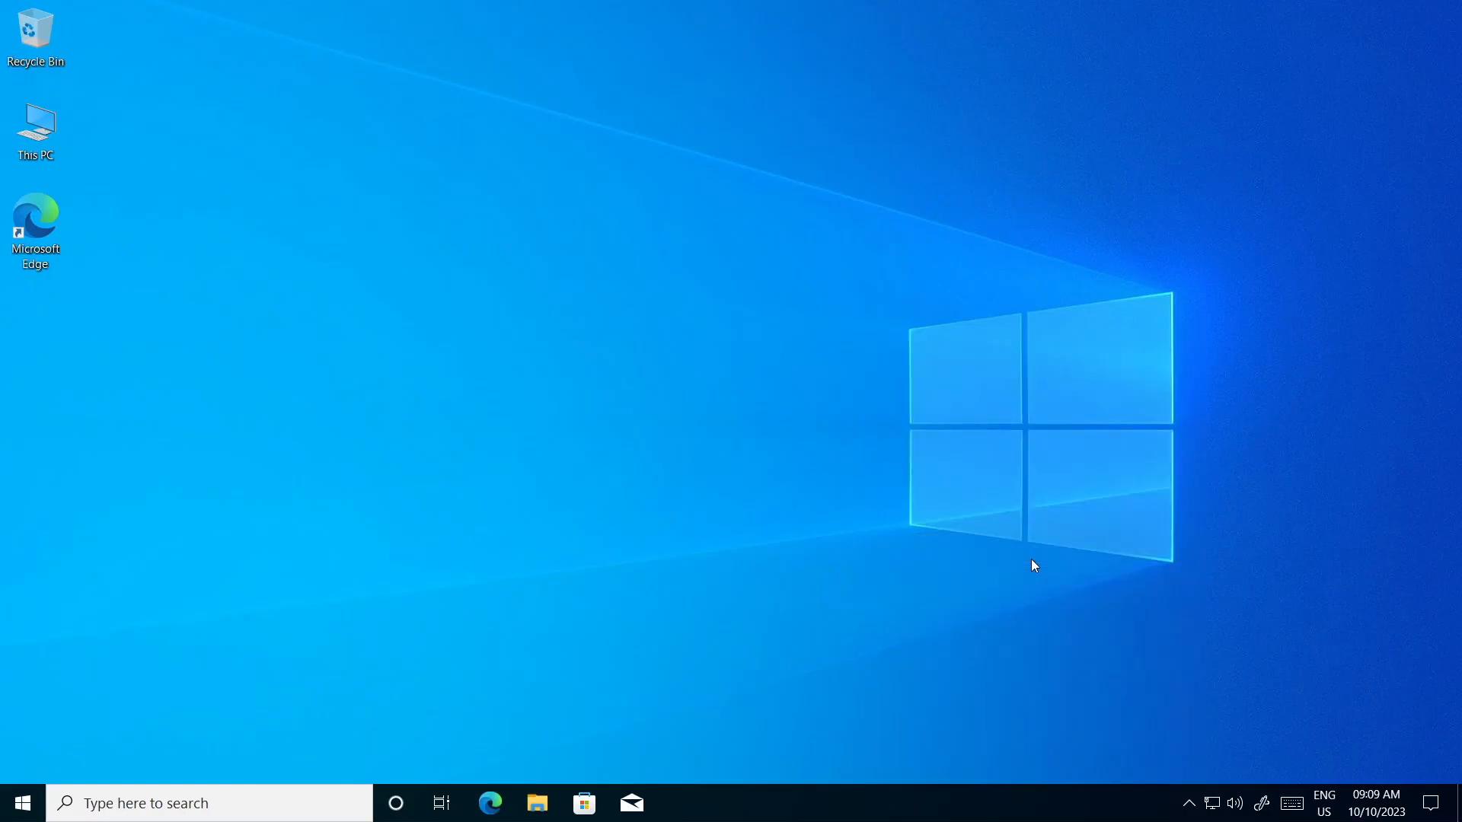
click(1298, 801)
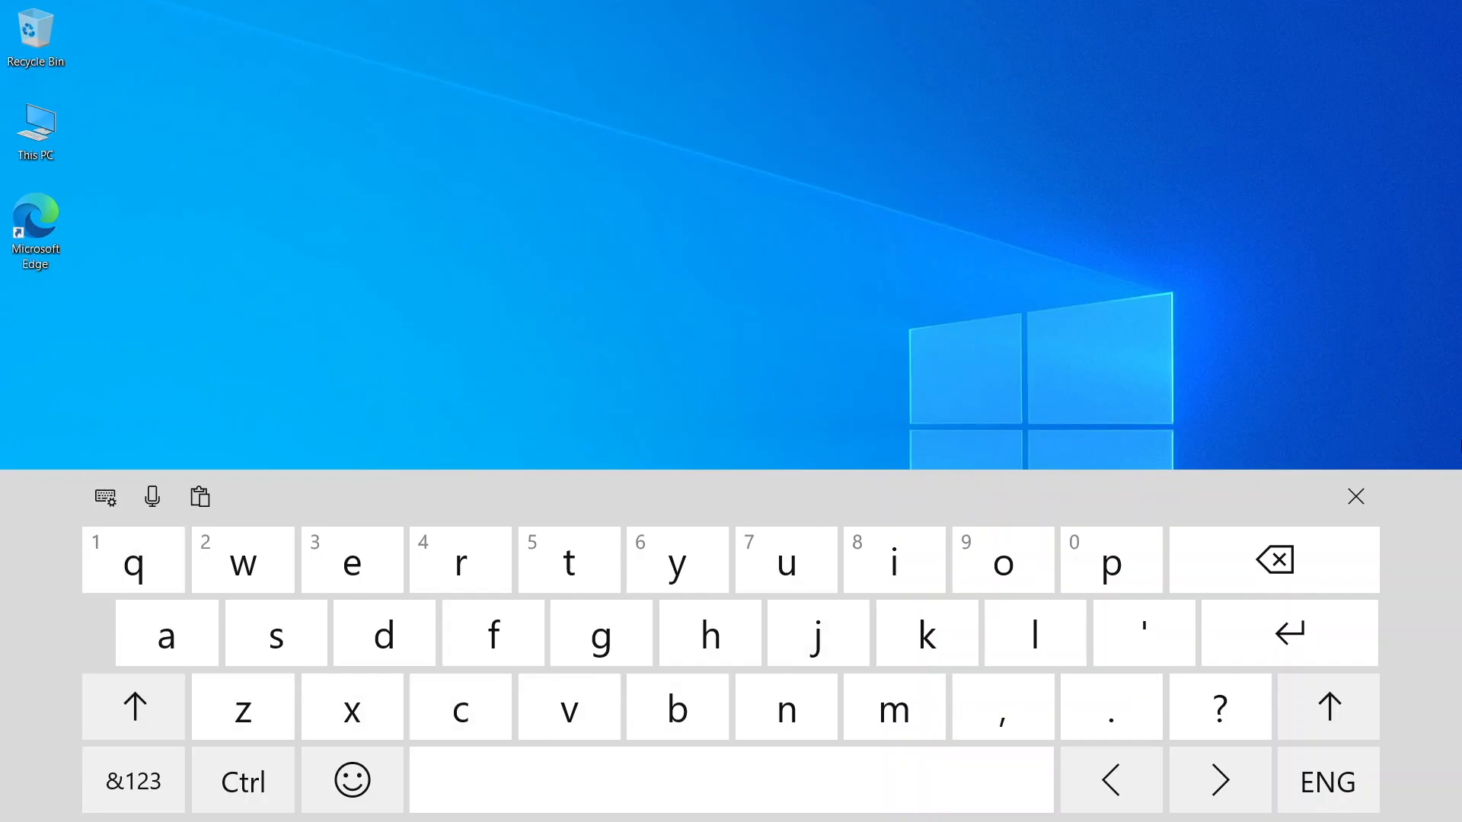
click(1343, 503)
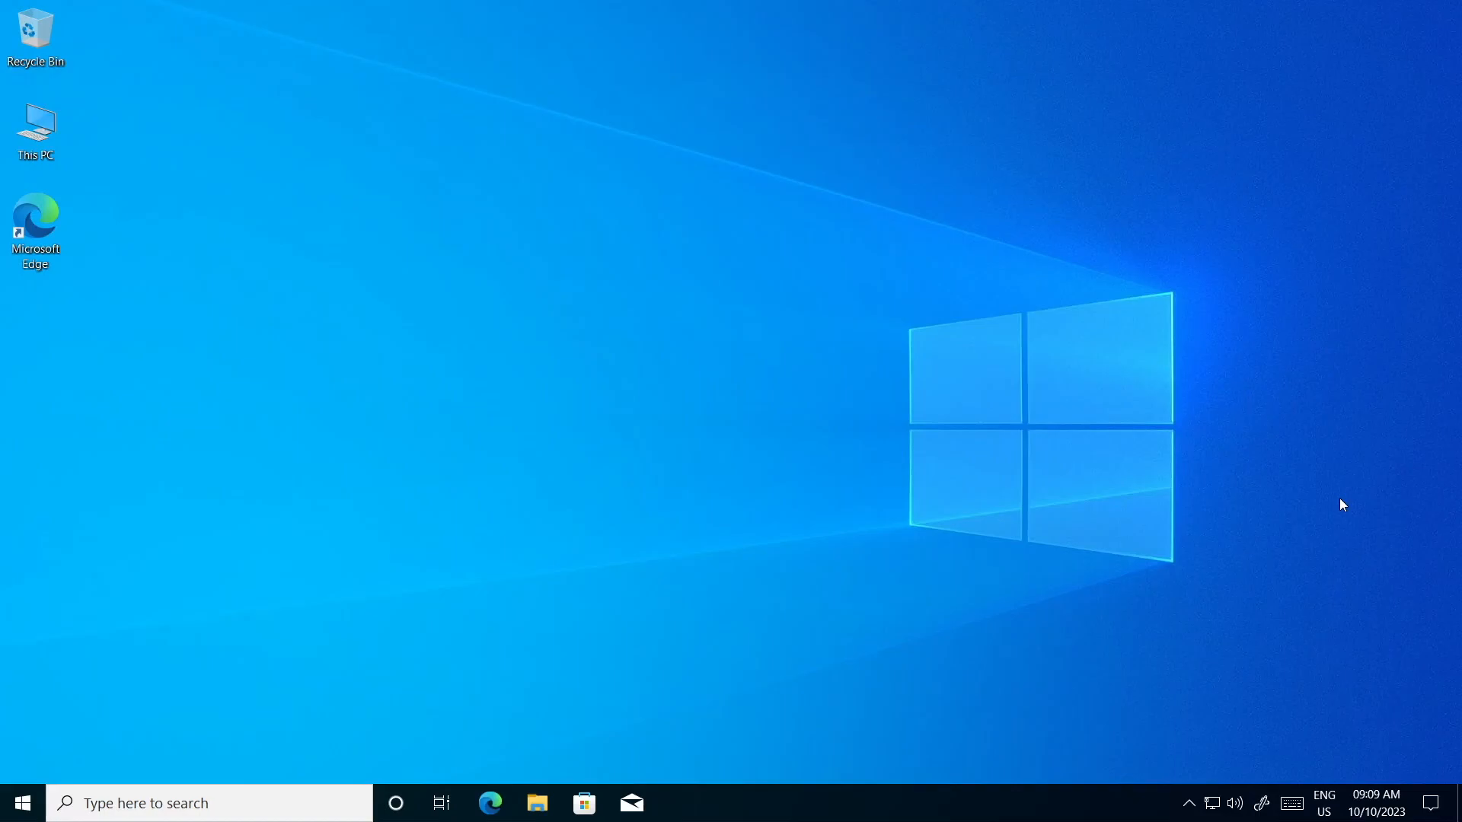
right_click(1084, 802)
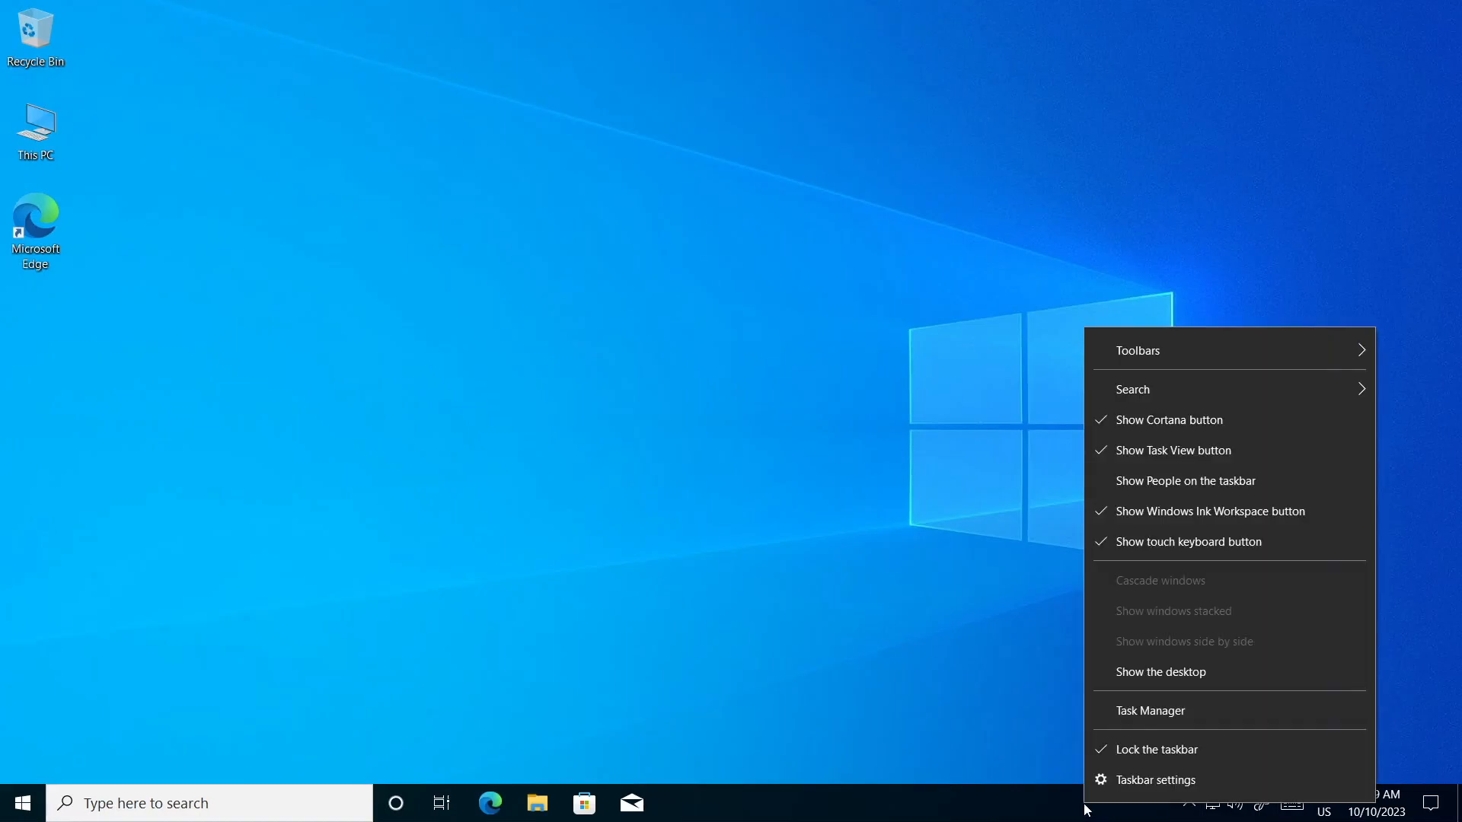
click(1182, 541)
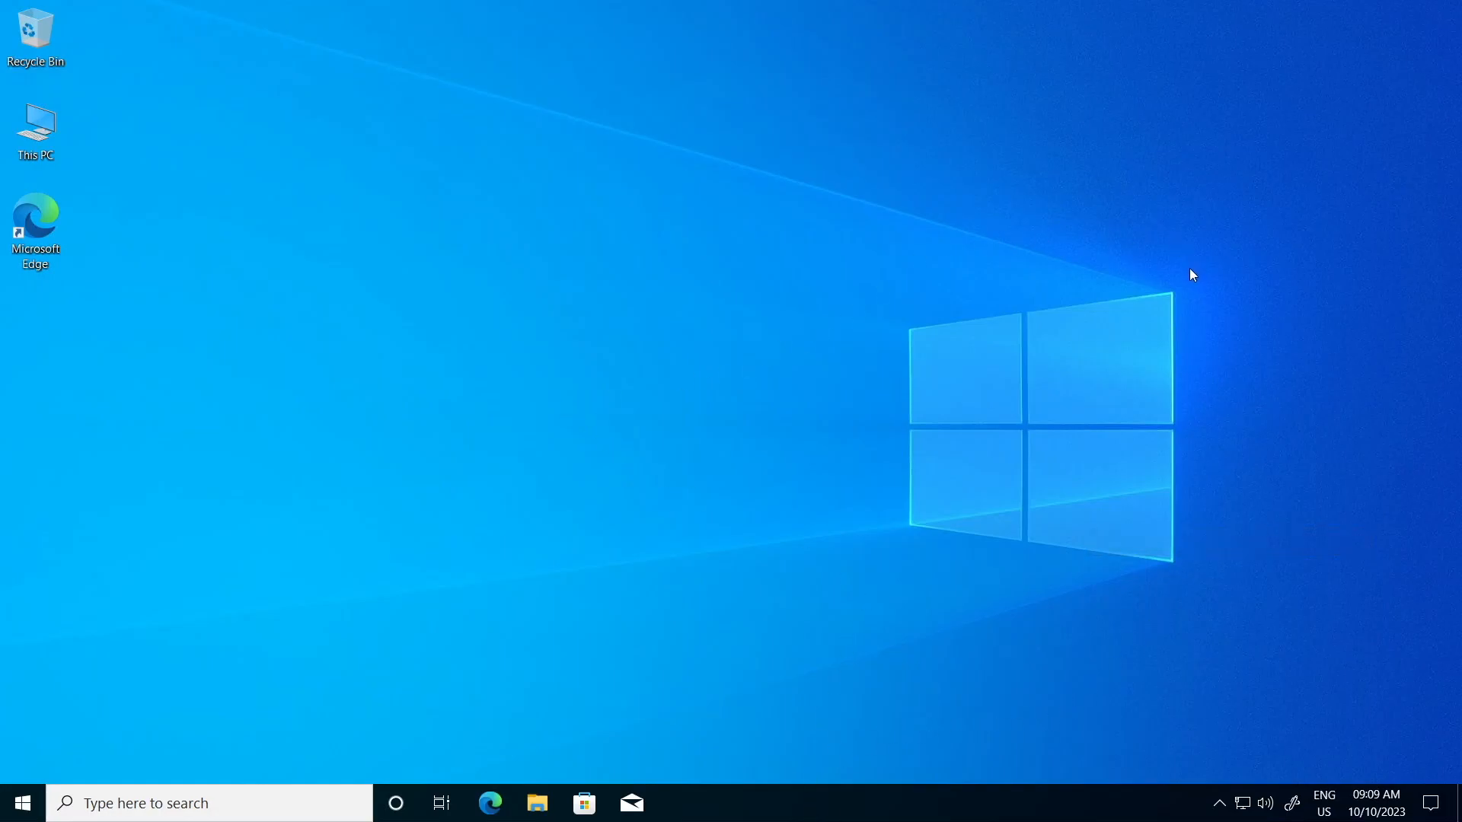
drag(1184, 282, 898, 562)
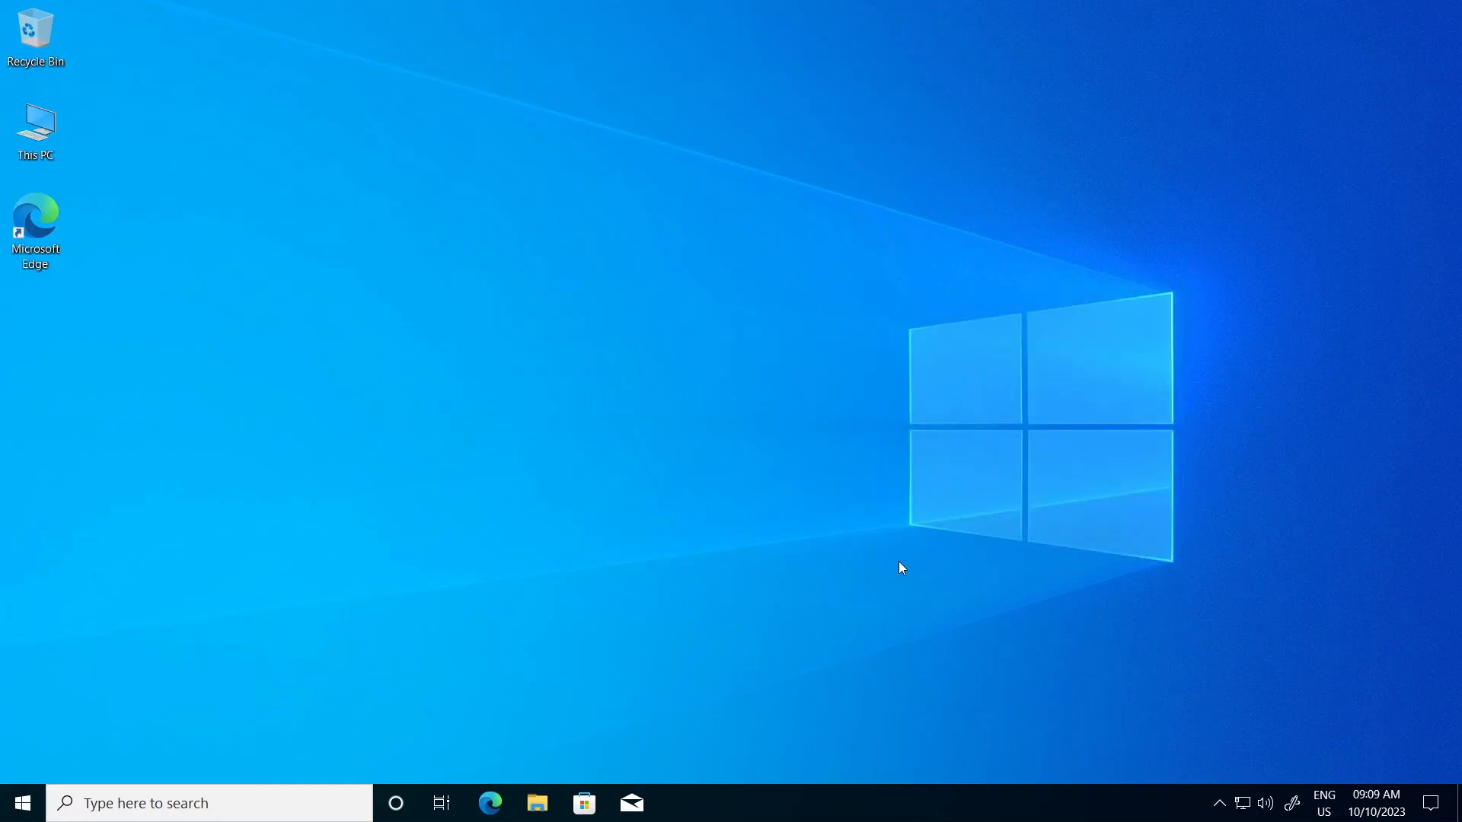